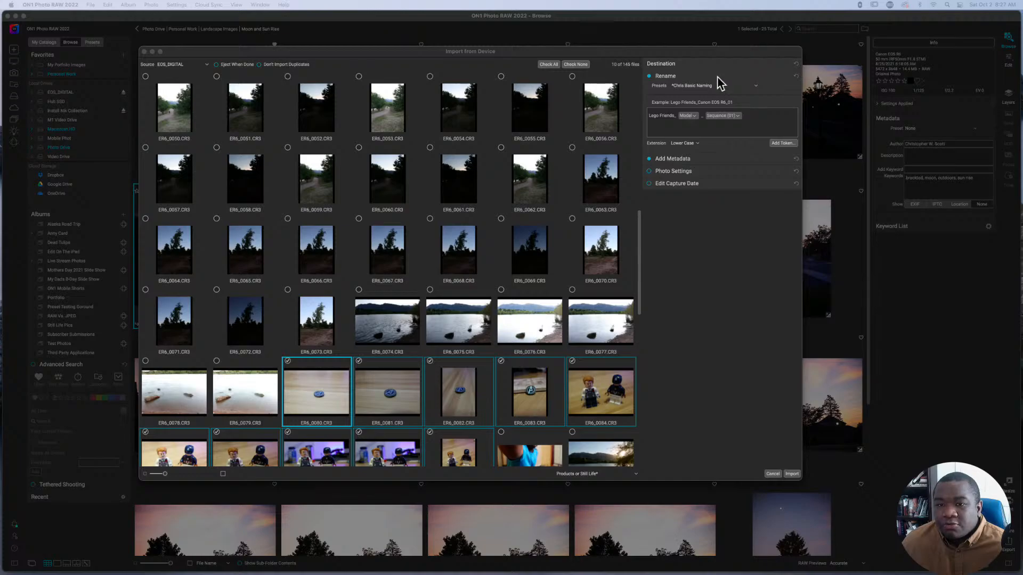
Review the import's destination folder, rename pattern and metadata settings for the checked photos
{"action": "left_click", "coordinate": [717, 76]}
{"action": "left_click", "coordinate": [717, 76]}
{"action": "left_click", "coordinate": [715, 66]}
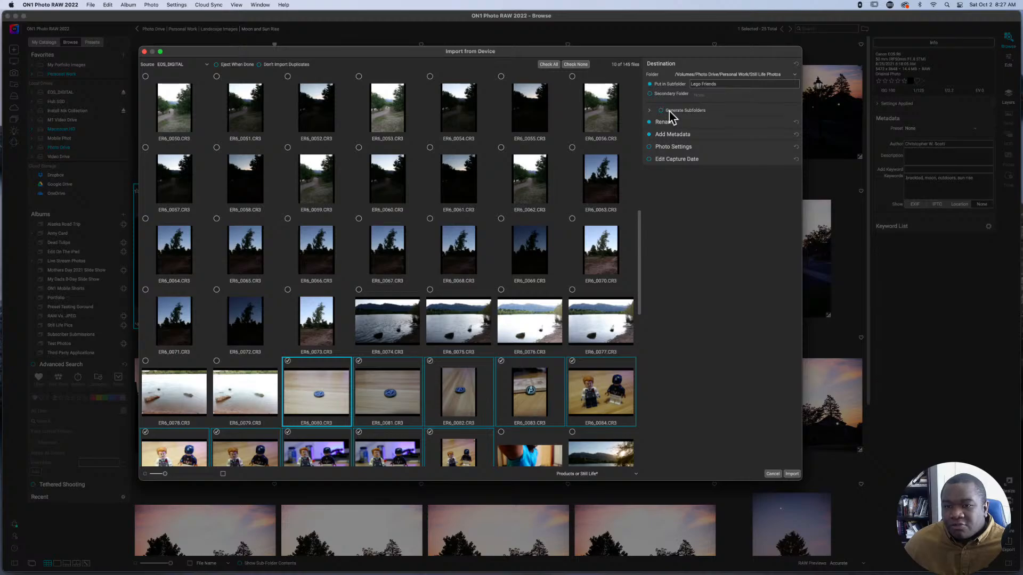
{"action": "left_click", "coordinate": [701, 67]}
{"action": "left_click", "coordinate": [693, 89]}
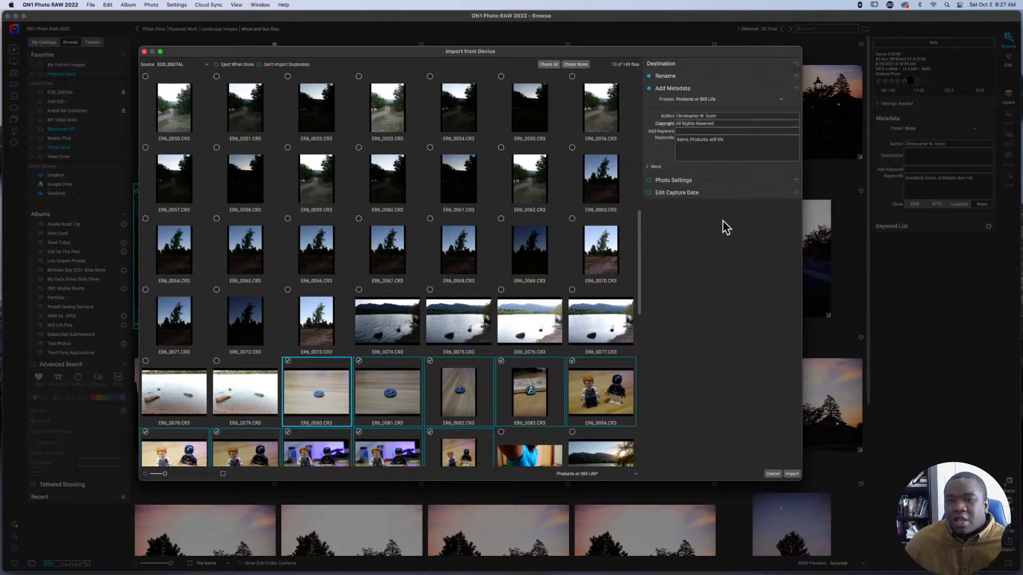
{"action": "left_click", "coordinate": [689, 77]}
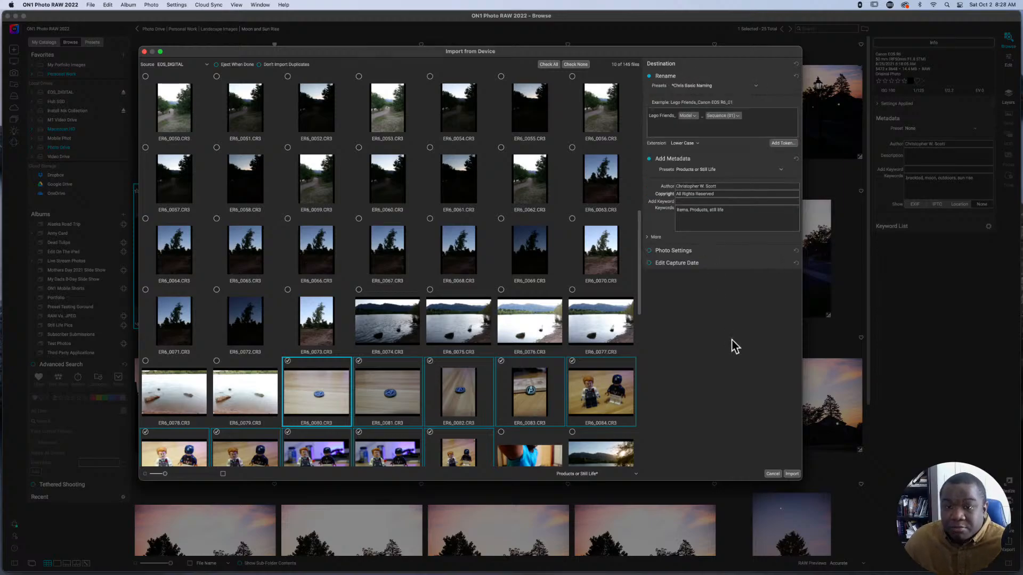
{"action": "left_click", "coordinate": [707, 158]}
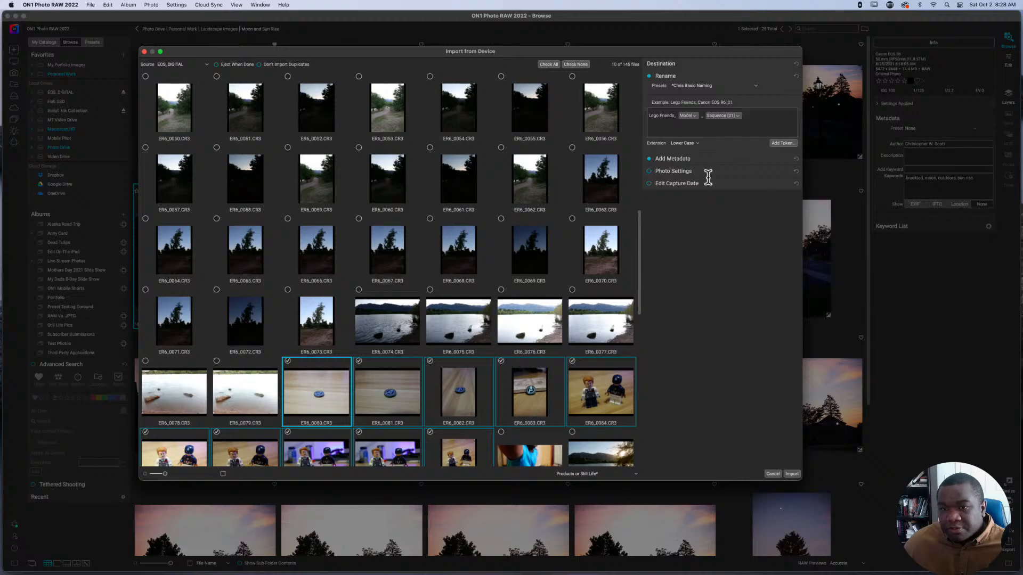
Examine the tokens available for the rename pattern, including the camera metadata and date/time groups
{"action": "left_click", "coordinate": [783, 143]}
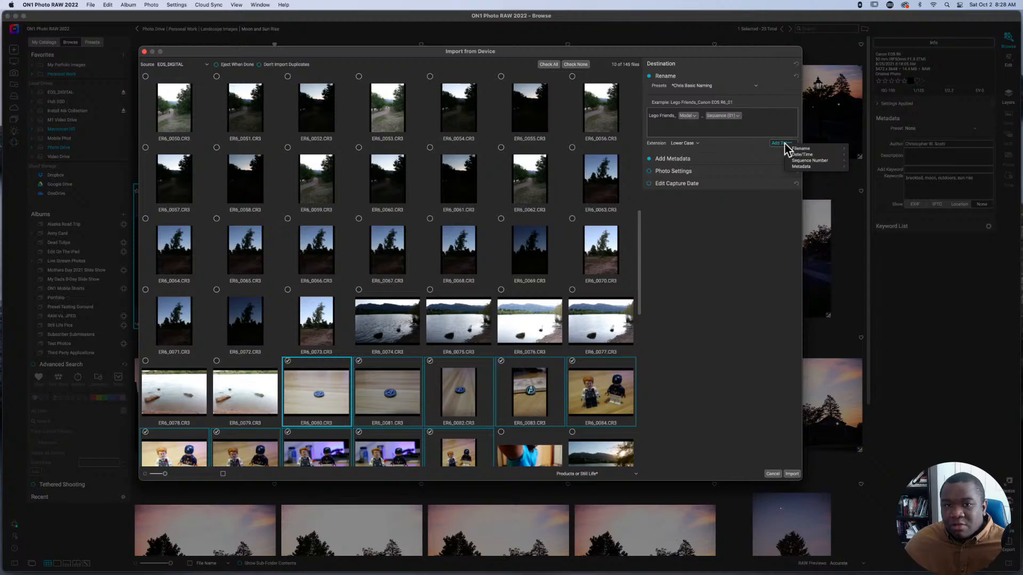
{"action": "mouse_move", "coordinate": [814, 166]}
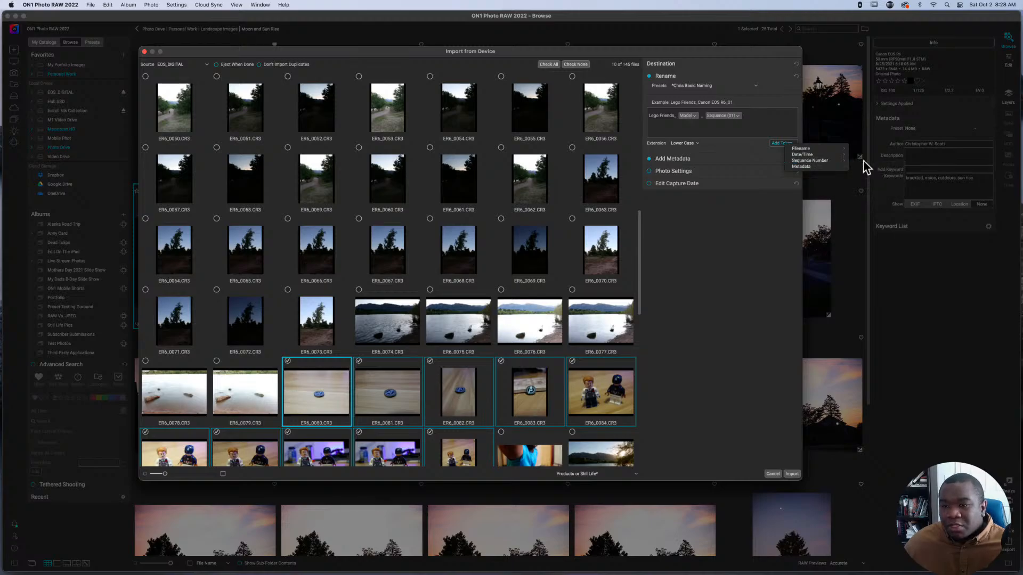
{"action": "mouse_move", "coordinate": [893, 167]}
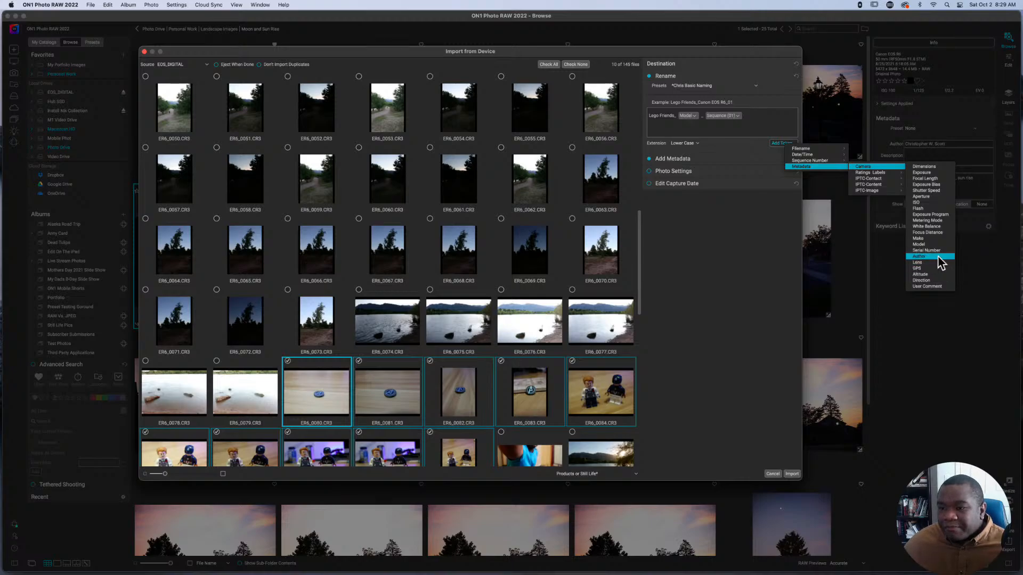
{"action": "left_click", "coordinate": [762, 121]}
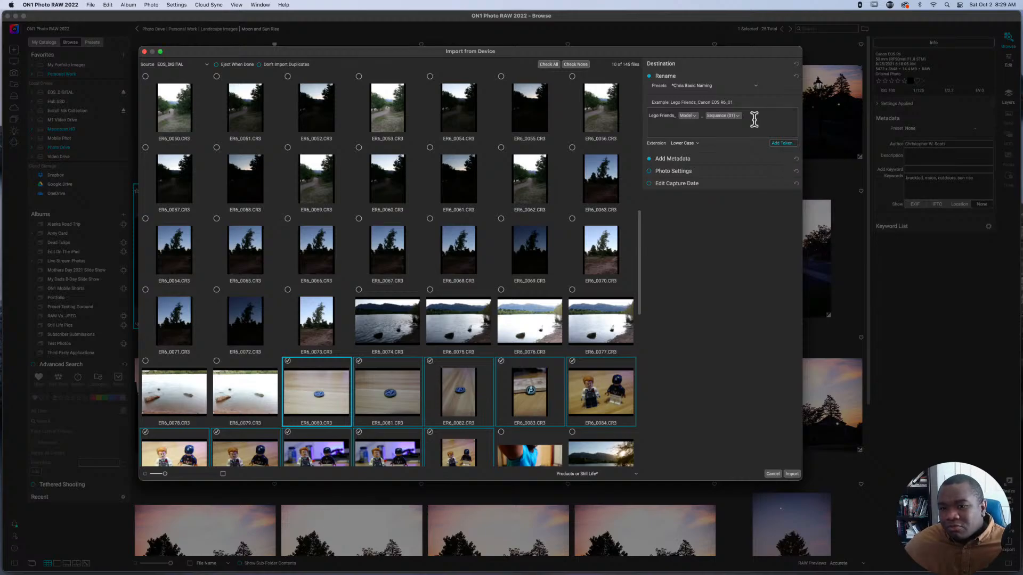
{"action": "left_click", "coordinate": [778, 143]}
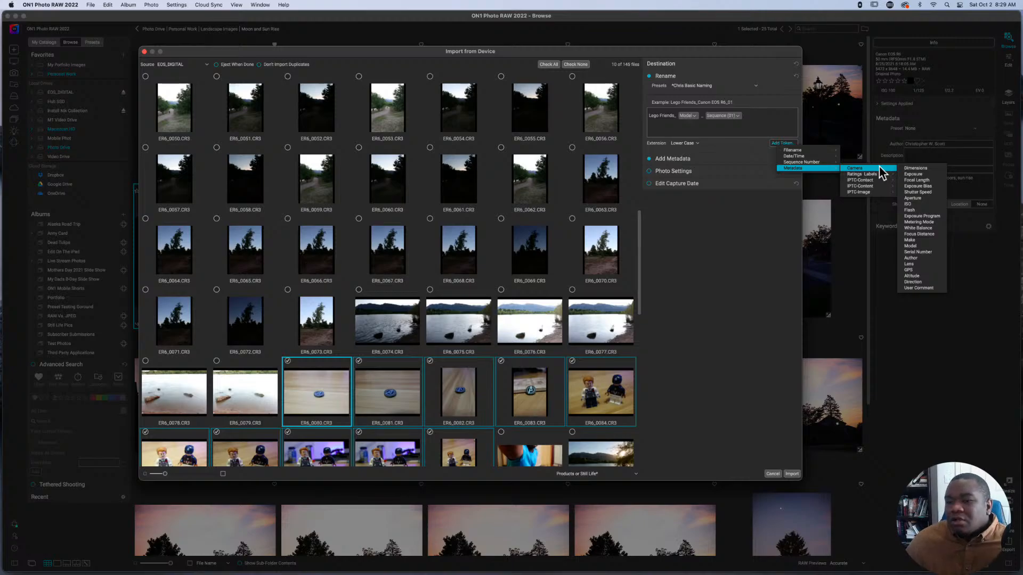
{"action": "mouse_move", "coordinate": [881, 187]}
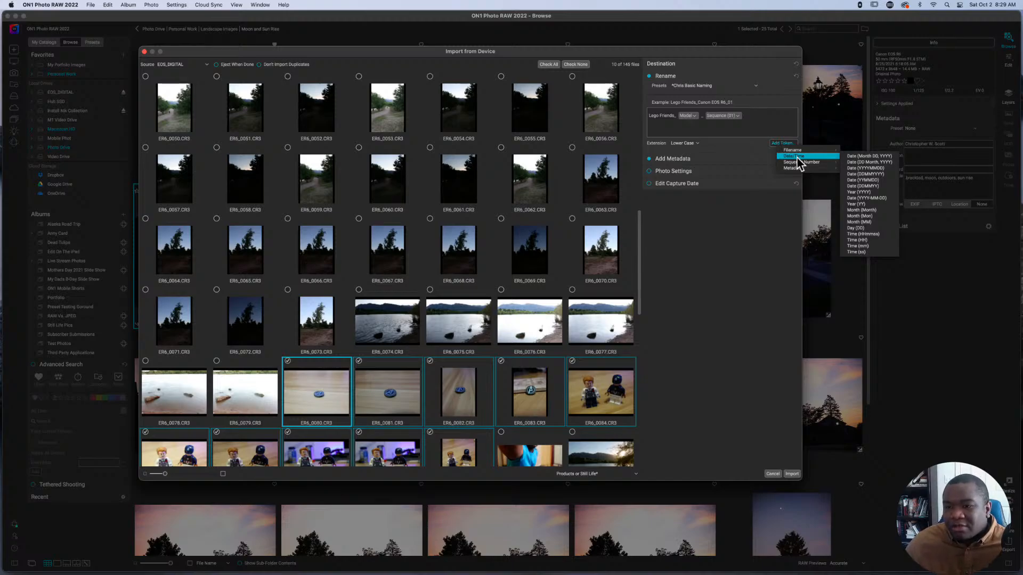
{"action": "left_click", "coordinate": [717, 148]}
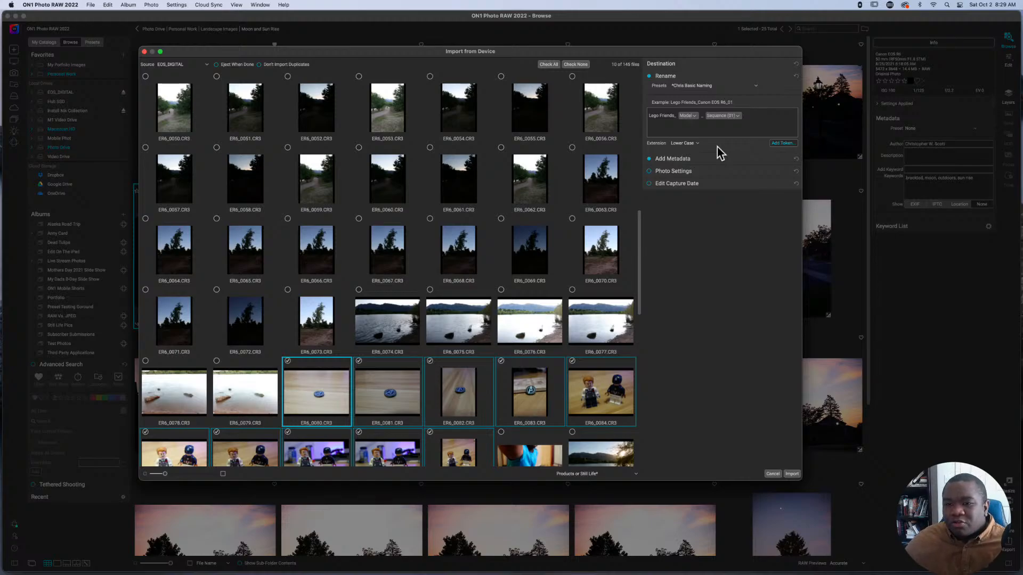
Examine the list of rename presets and the commands for updating, renaming, saving and deleting a preset
{"action": "left_click", "coordinate": [708, 76]}
{"action": "left_click", "coordinate": [700, 87]}
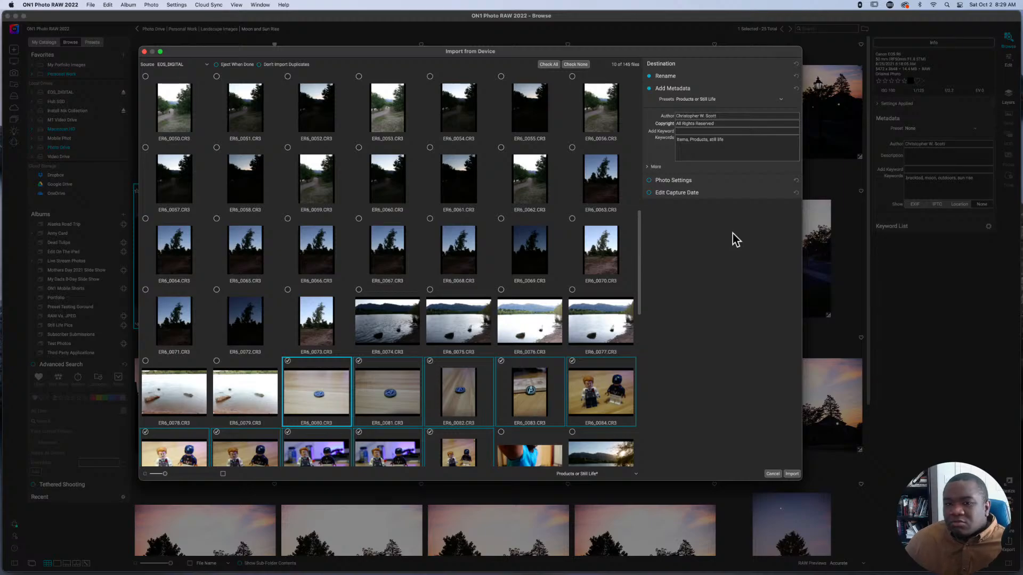
{"action": "left_click", "coordinate": [715, 87]}
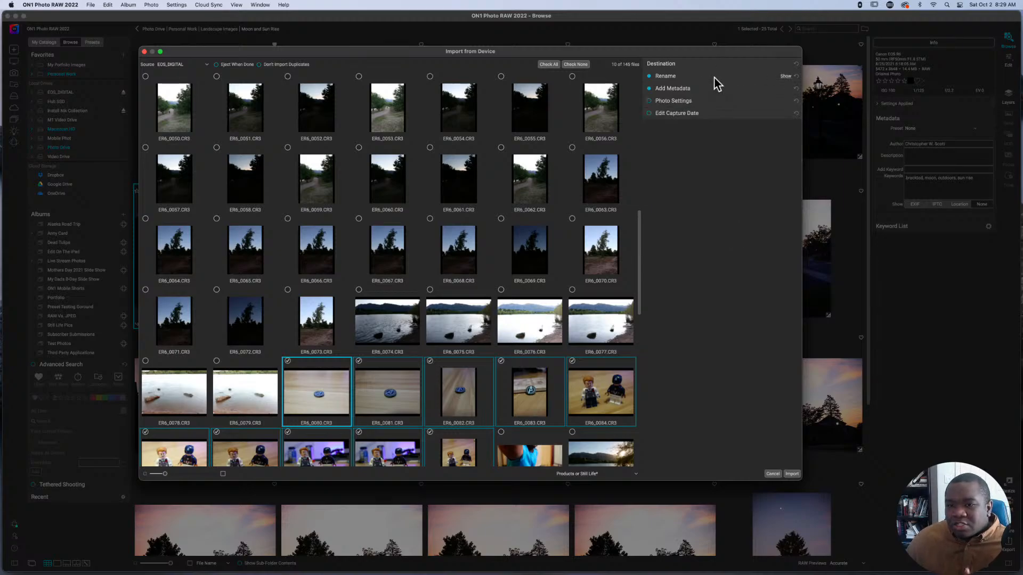
{"action": "left_click", "coordinate": [714, 77]}
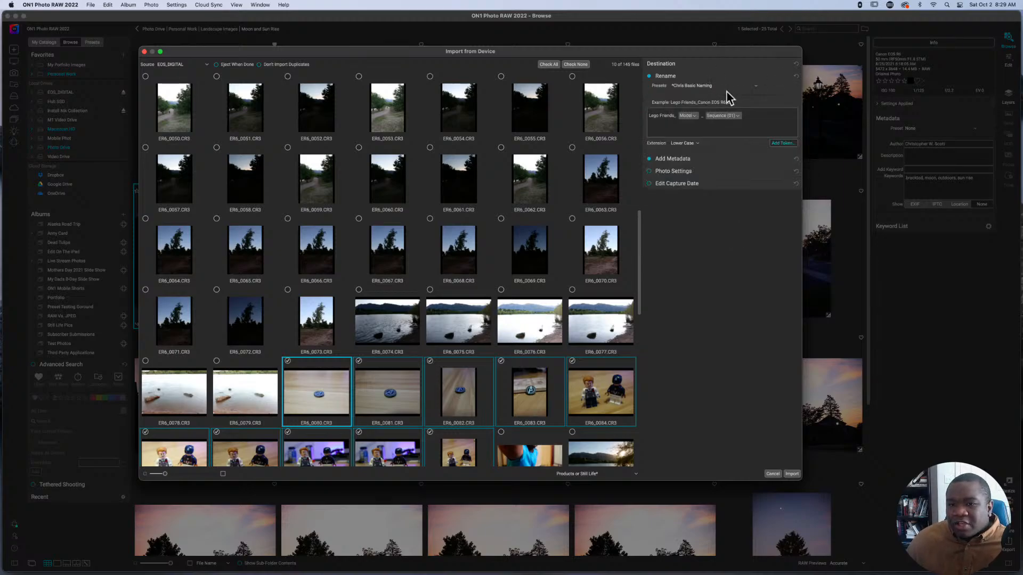
{"action": "left_click", "coordinate": [697, 88]}
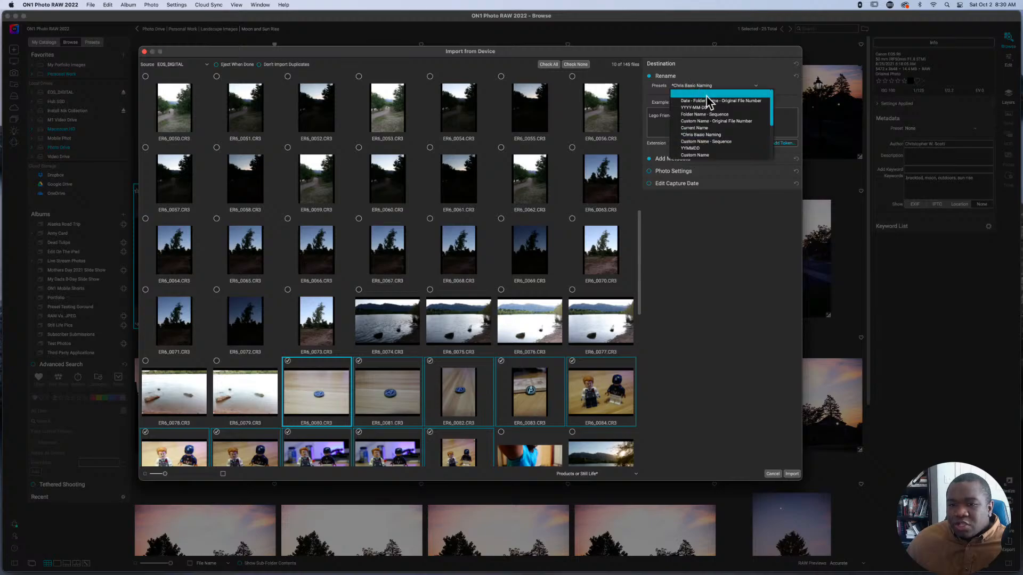
{"action": "scroll", "coordinate": [708, 133], "scroll_direction": "down", "scroll_amount": 2}
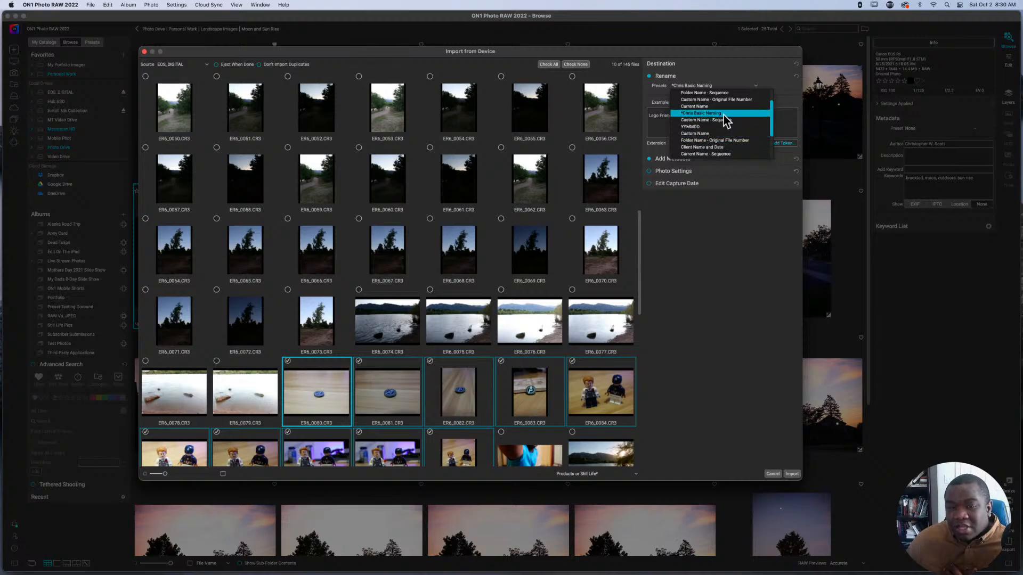
{"action": "scroll", "coordinate": [723, 115], "scroll_direction": "down", "scroll_amount": 3}
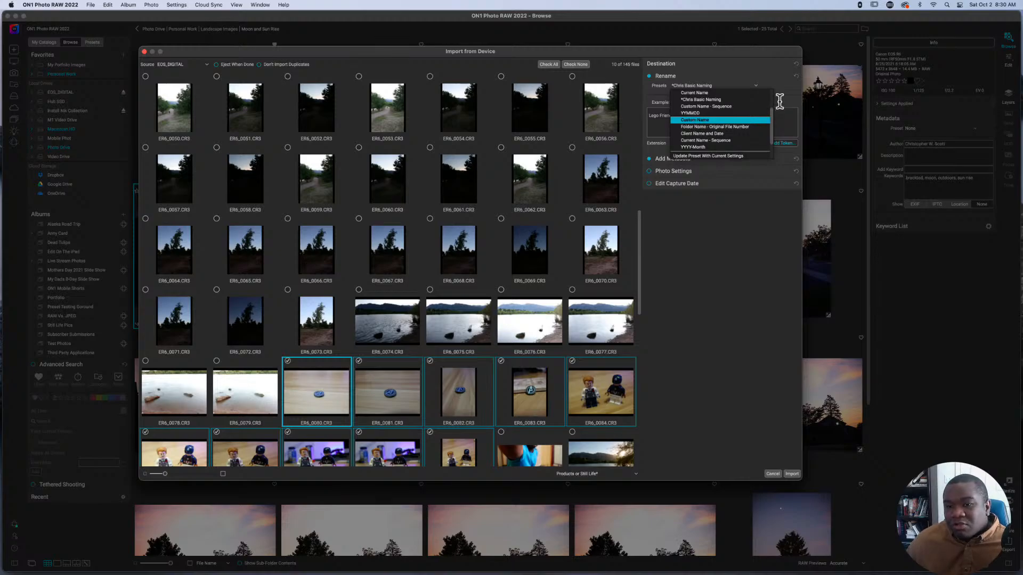
{"action": "scroll", "coordinate": [738, 130], "scroll_direction": "down", "scroll_amount": 4}
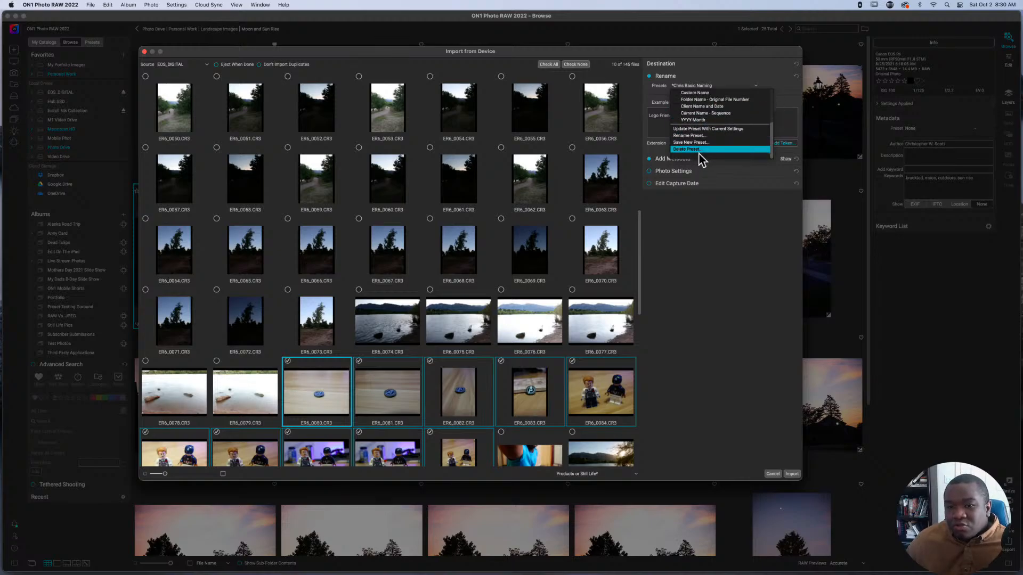
{"action": "left_click", "coordinate": [660, 129]}
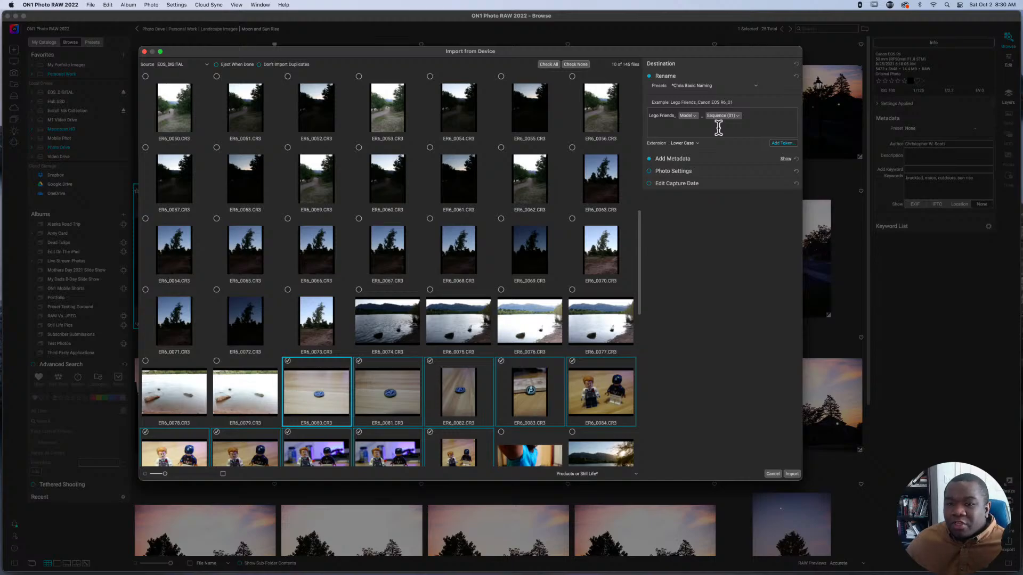
Check the letter-case options for the extension of the renamed files
{"action": "left_click", "coordinate": [687, 143]}
{"action": "left_click", "coordinate": [687, 153]}
{"action": "left_click", "coordinate": [686, 156]}
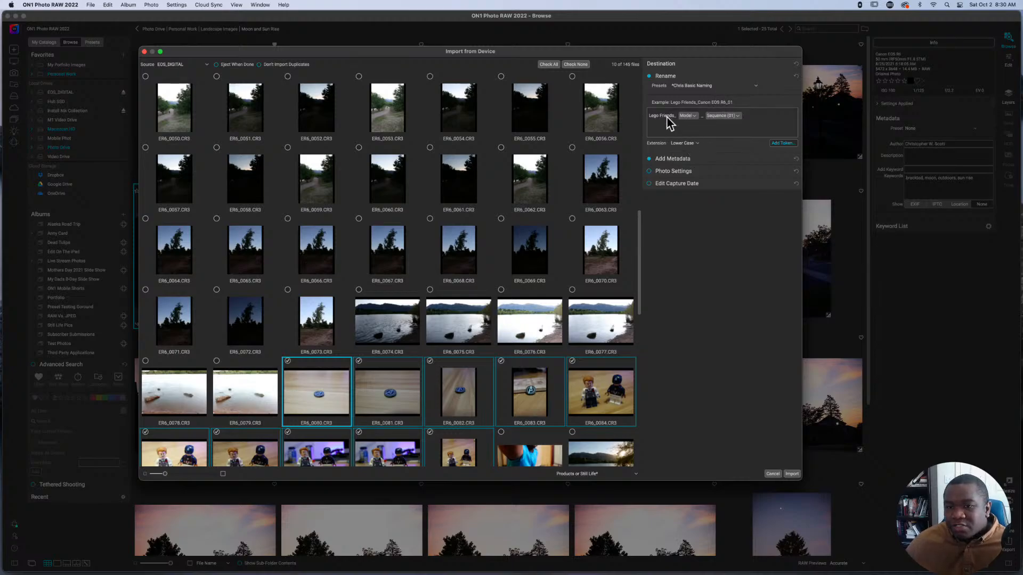
Append the keyword "legos" to the keywords in the import's Products or Still Life metadata
{"action": "left_click", "coordinate": [707, 75]}
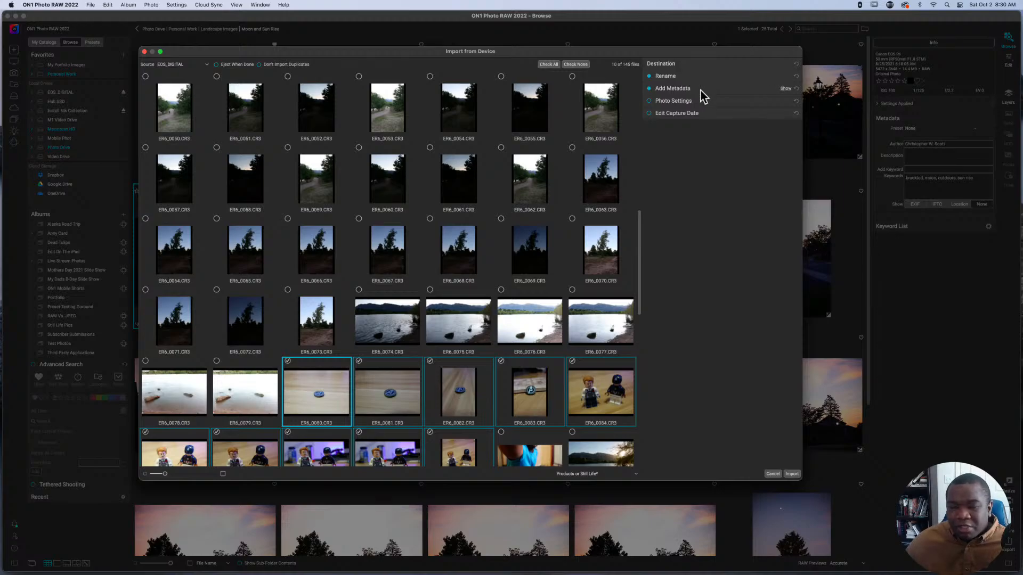
{"action": "left_click", "coordinate": [699, 89]}
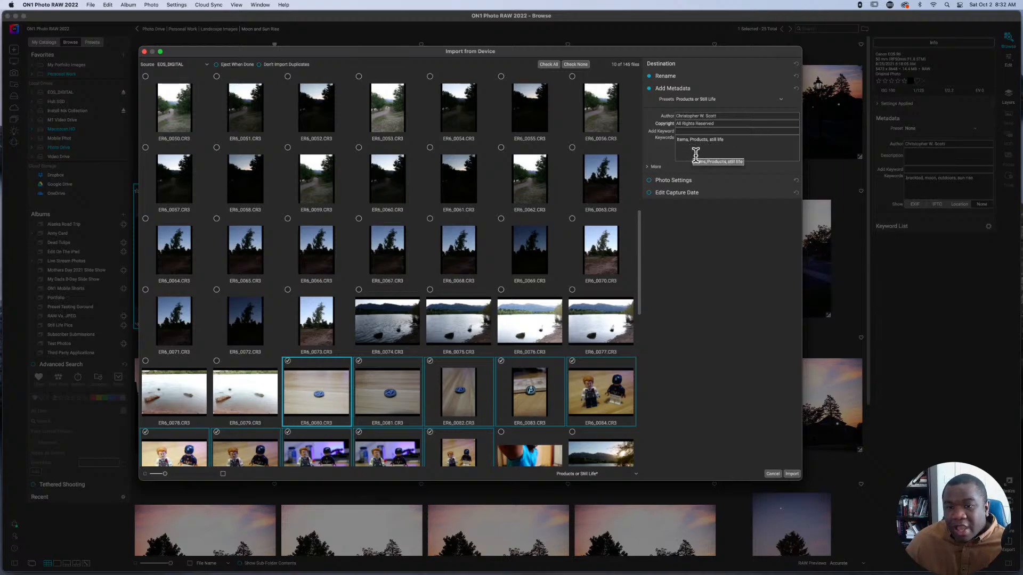
{"action": "left_click", "coordinate": [728, 143]}
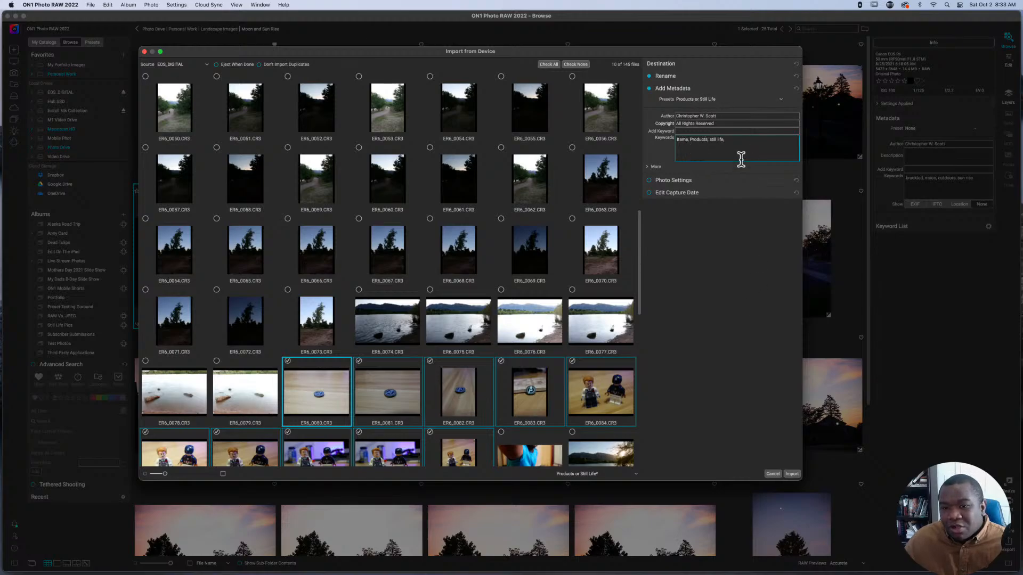
{"action": "type", "text": "legos"}
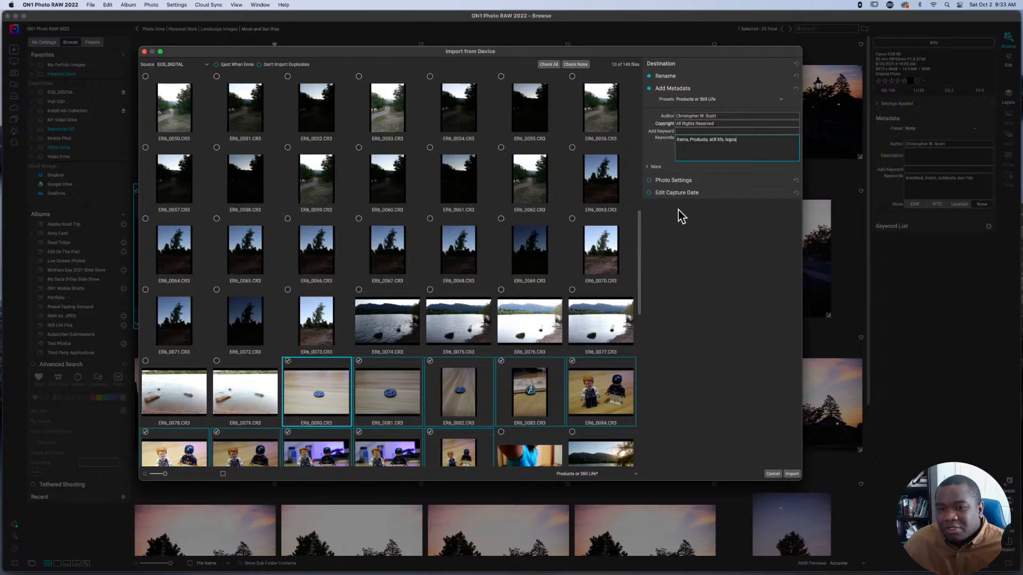
Expand the additional metadata fields and enter the description "These are legos that I shot on my desk."
{"action": "left_click", "coordinate": [648, 167]}
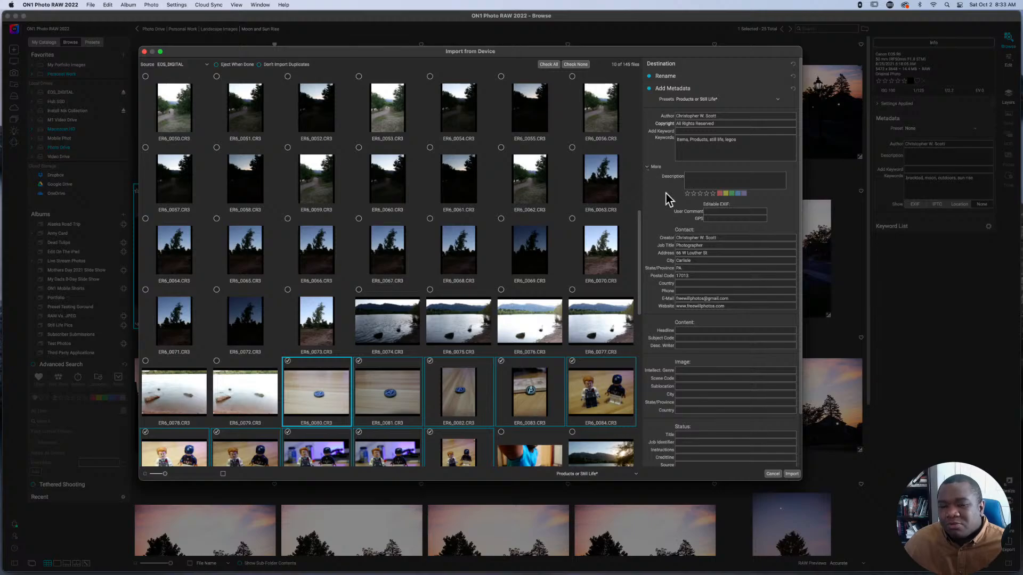
{"action": "left_click", "coordinate": [697, 180]}
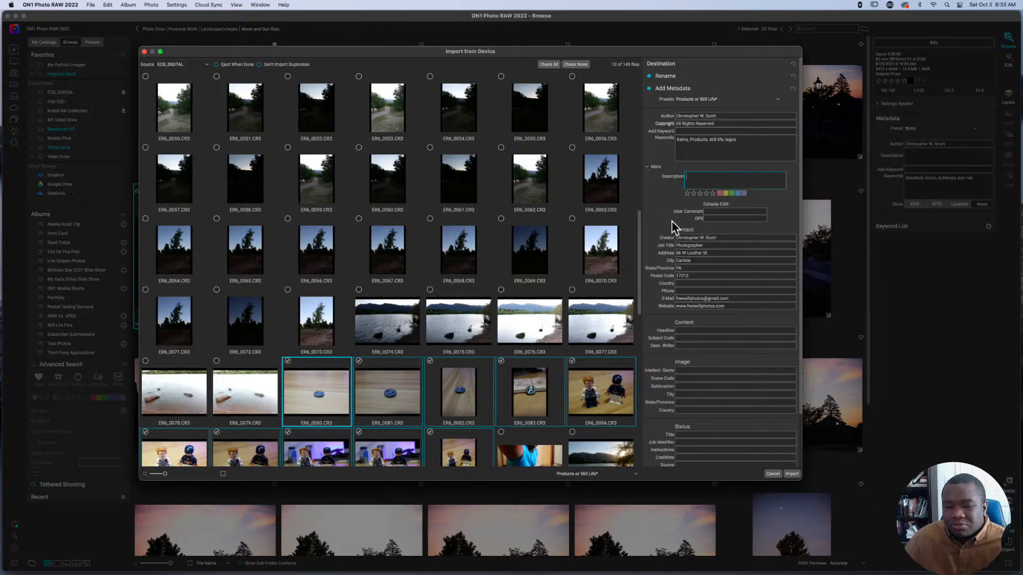
{"action": "type", "text": "These are legos taht I"}
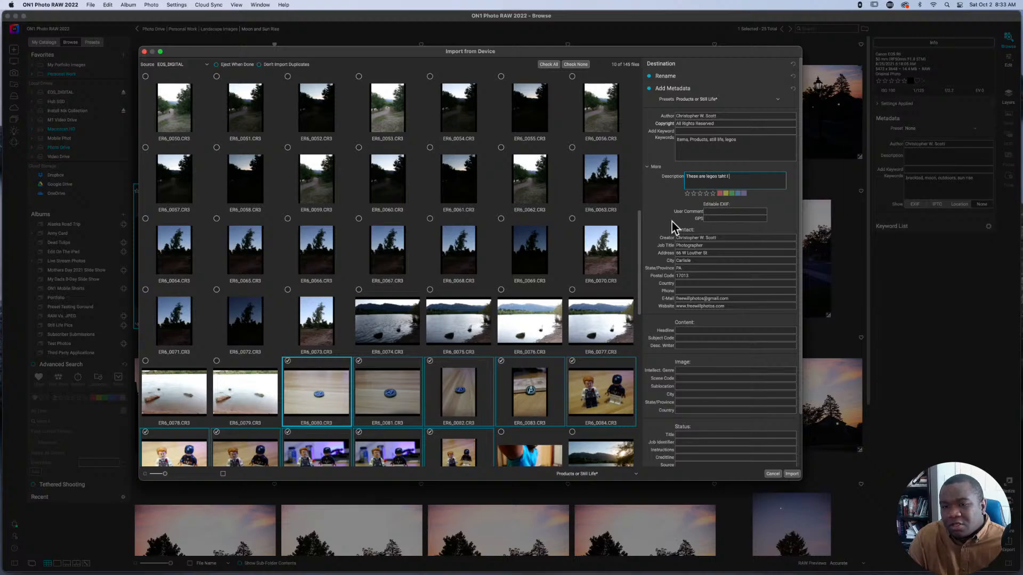
{"action": "type", "text": "hat I shot on my desk."}
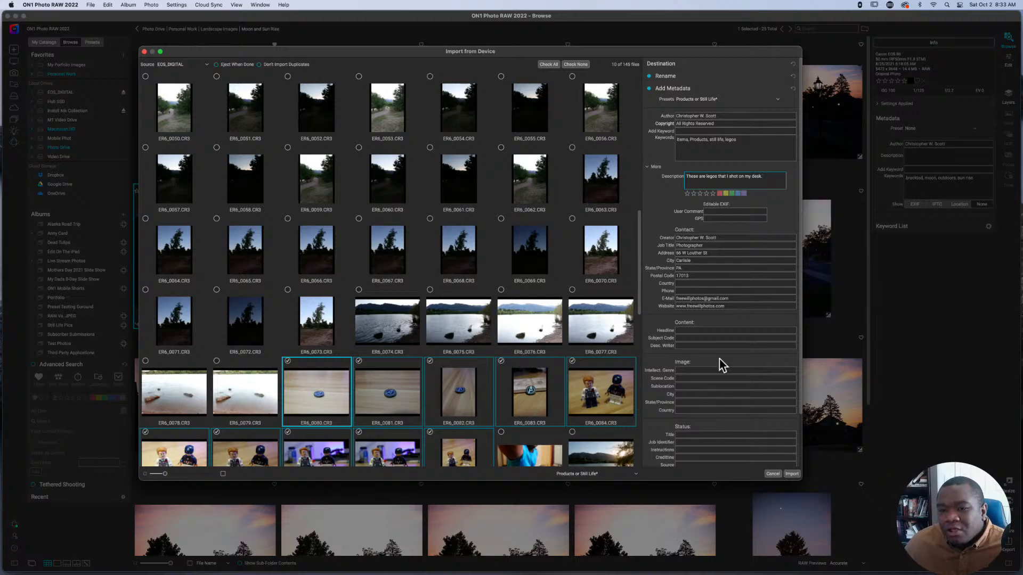
Review the remaining contact, content, image, status and copyright metadata fields, and collapse the additional fields
{"action": "scroll", "coordinate": [702, 253], "scroll_direction": "down", "scroll_amount": 1}
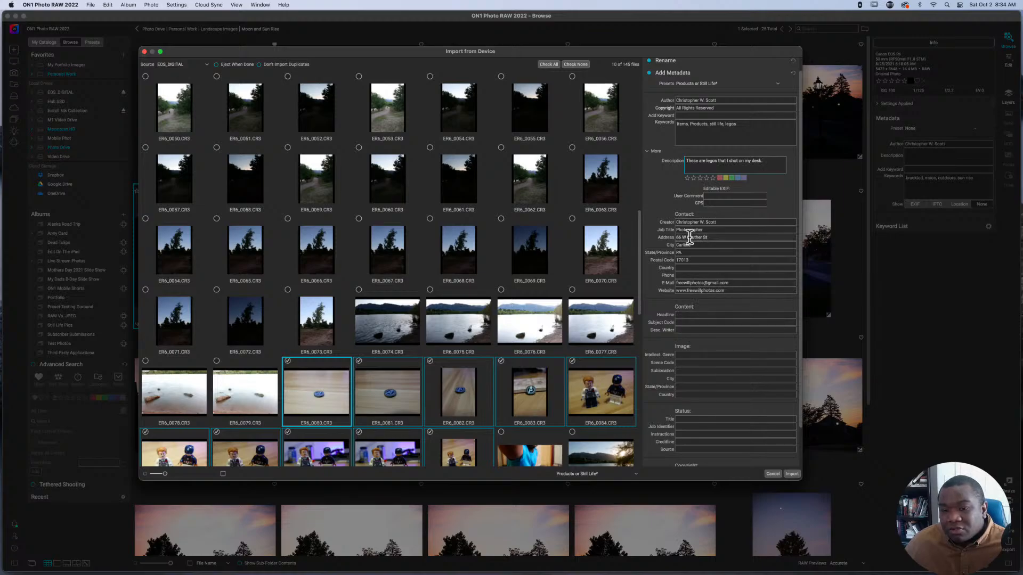
{"action": "scroll", "coordinate": [683, 311], "scroll_direction": "down", "scroll_amount": 1}
{"action": "scroll", "coordinate": [684, 311], "scroll_direction": "down", "scroll_amount": 2}
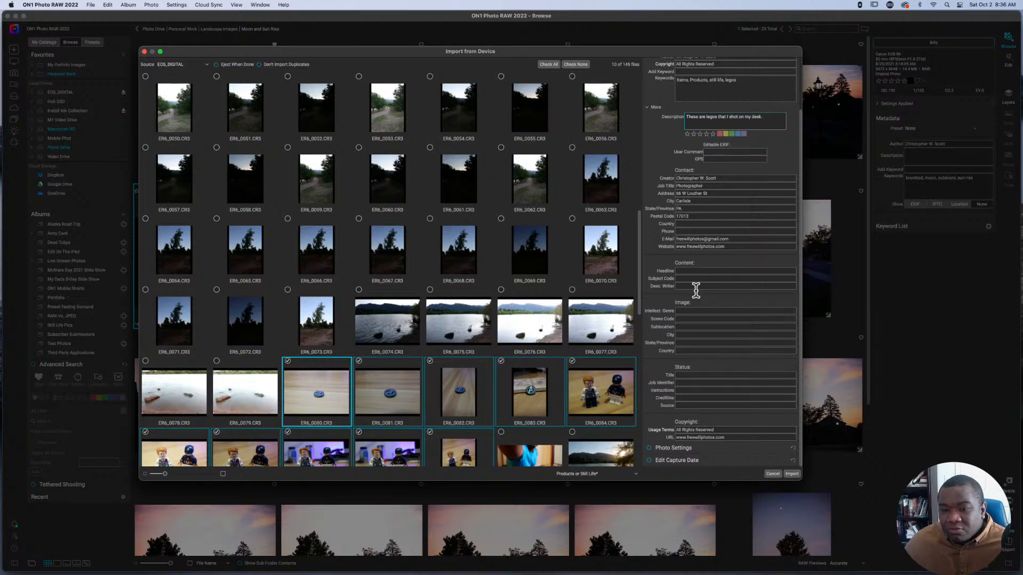
{"action": "left_click_drag", "start_coordinate": [799, 304], "coordinate": [801, 279]}
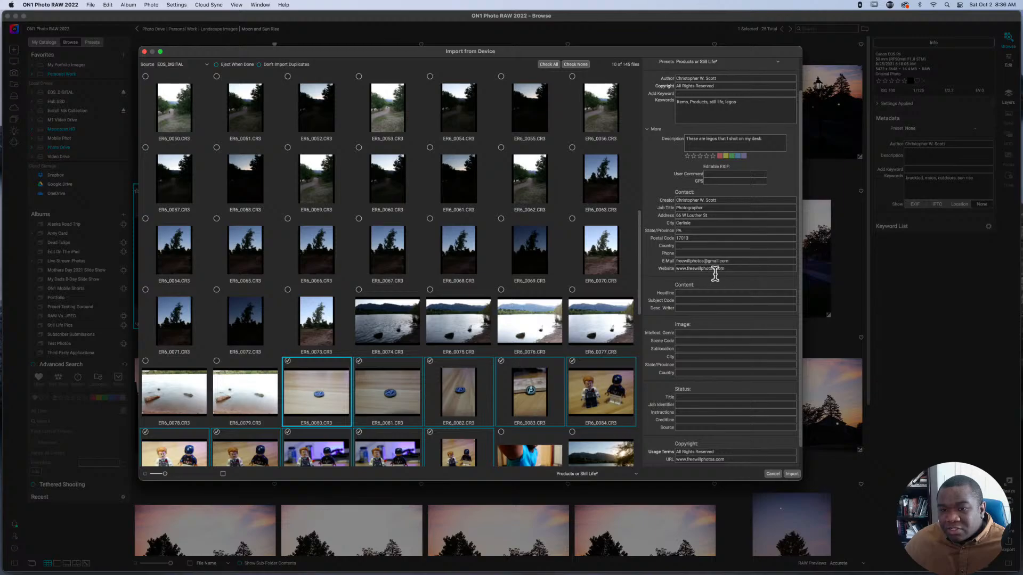
{"action": "left_click", "coordinate": [647, 129]}
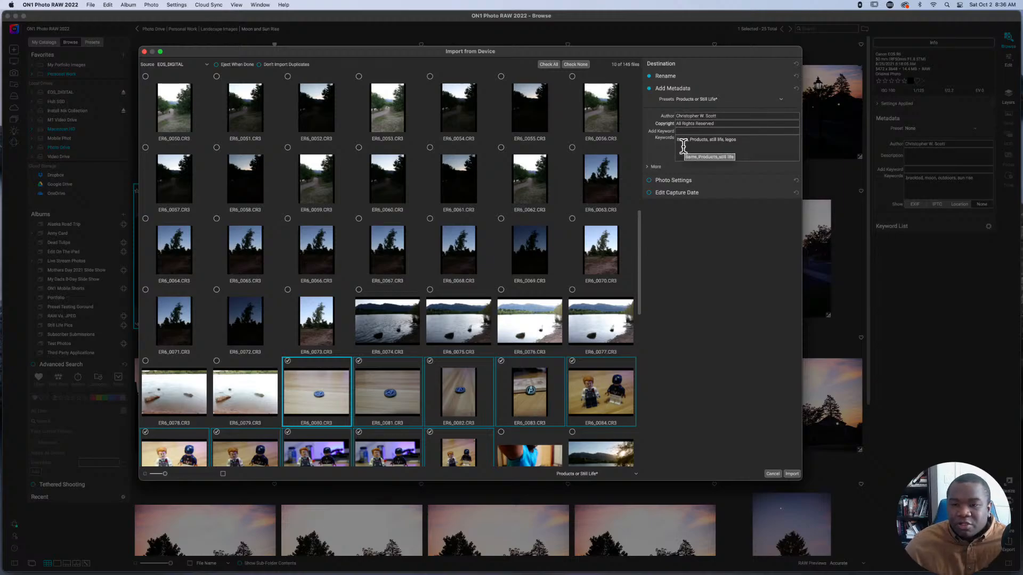
Append the keyword "Capatin America" to the import's metadata keywords and collapse the Add Metadata section
{"action": "left_click", "coordinate": [761, 146]}
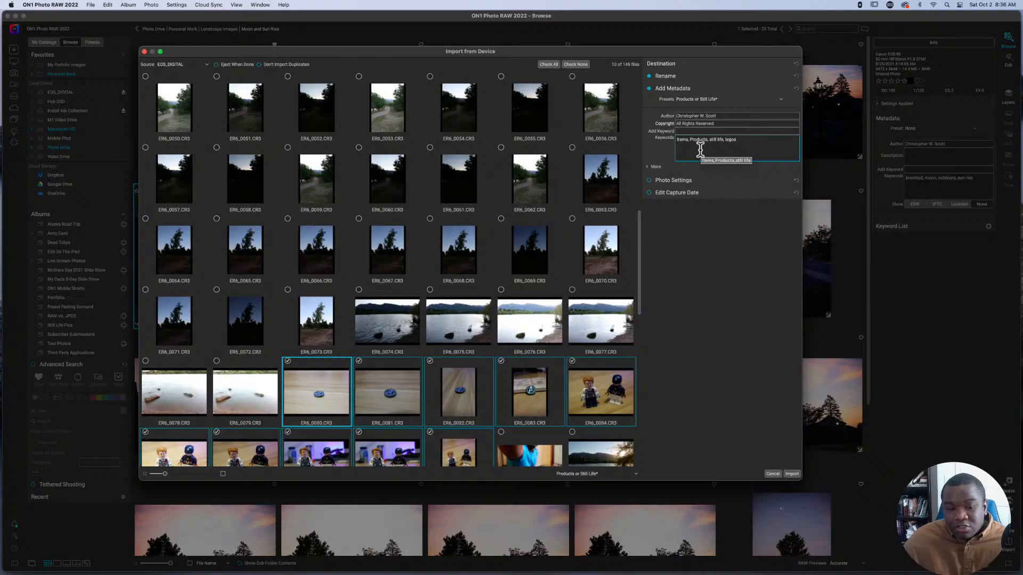
{"action": "type", "text": ","}
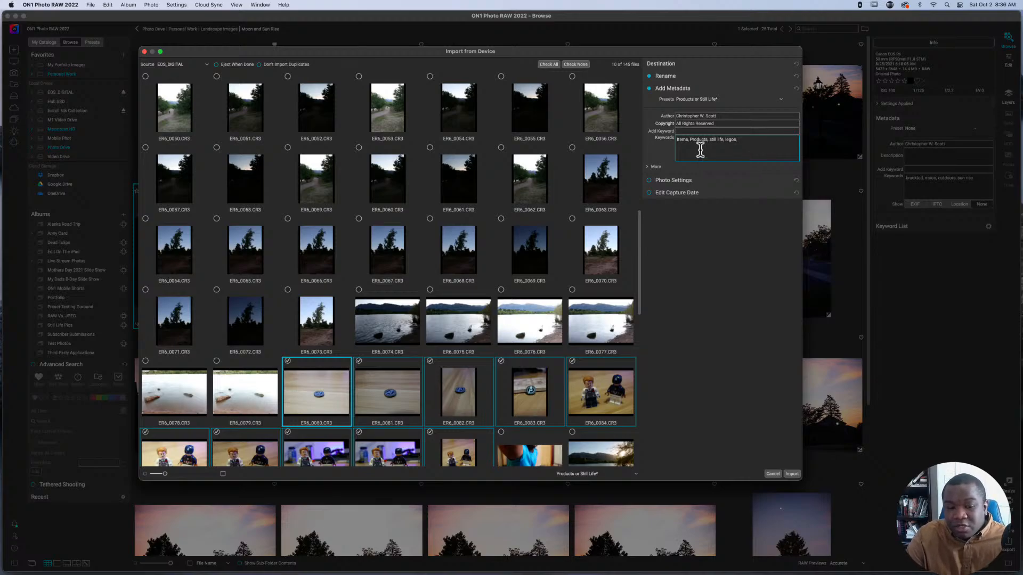
{"action": "type", "text": " Cap"}
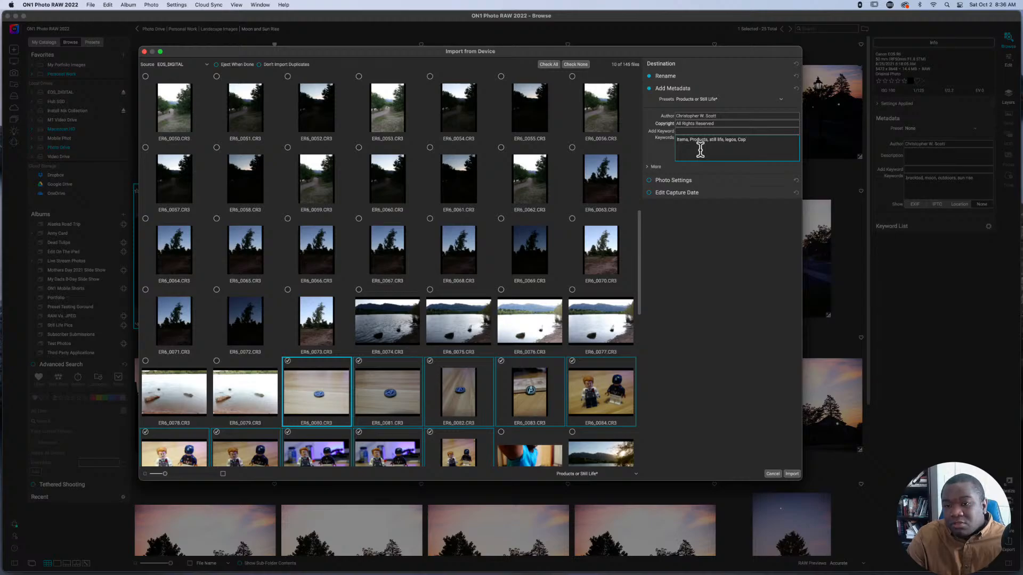
{"action": "type", "text": "atin America,"}
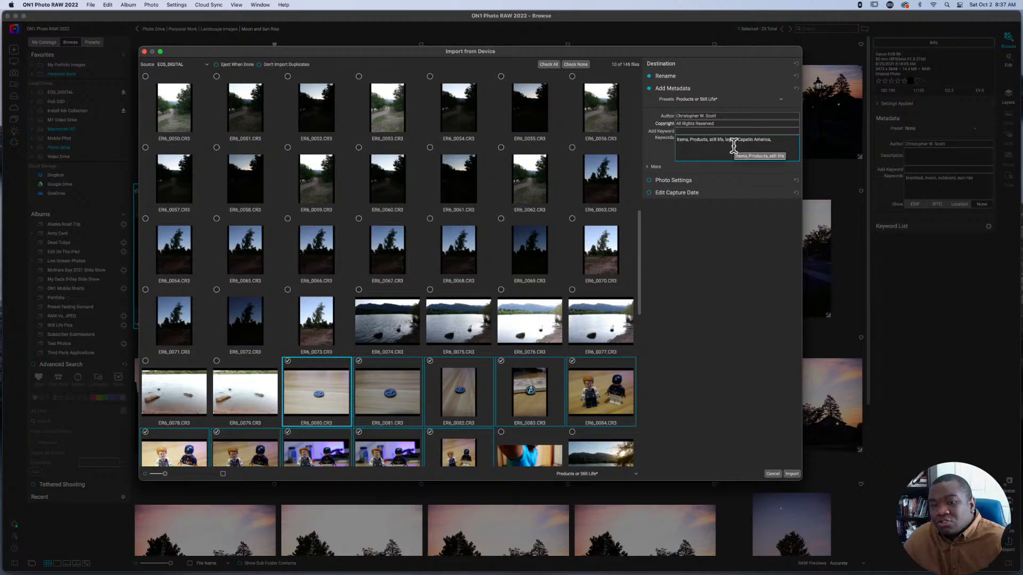
{"action": "left_click", "coordinate": [728, 90]}
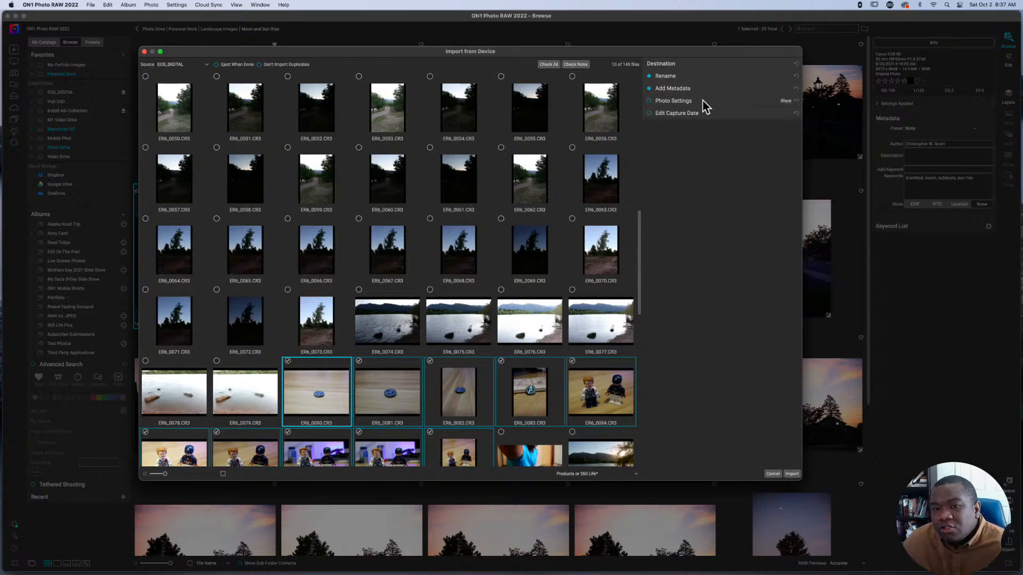
Enable Photo Settings to check which presets can be added on import, and disable it without choosing one
{"action": "left_click", "coordinate": [649, 101]}
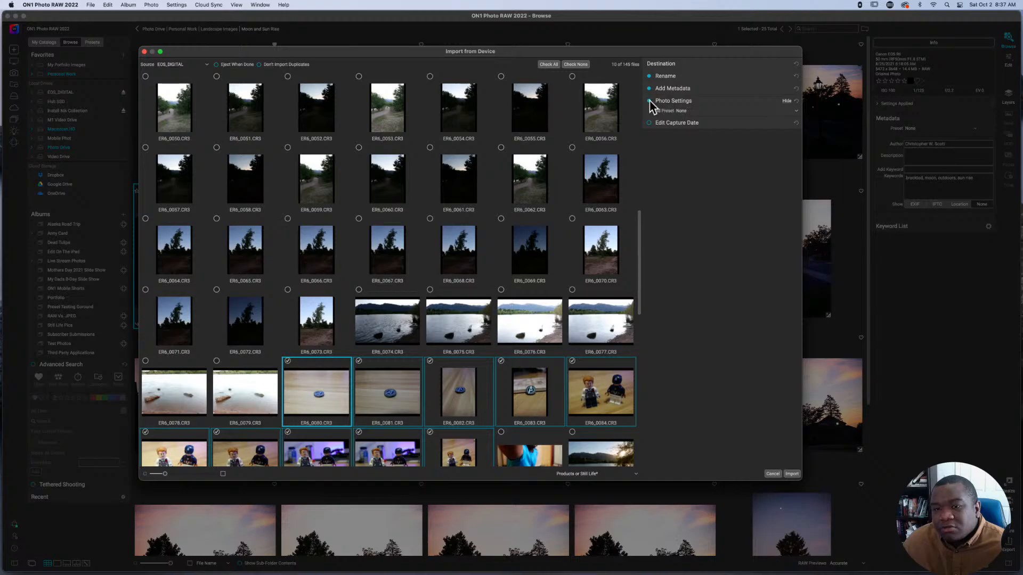
{"action": "left_click", "coordinate": [699, 112]}
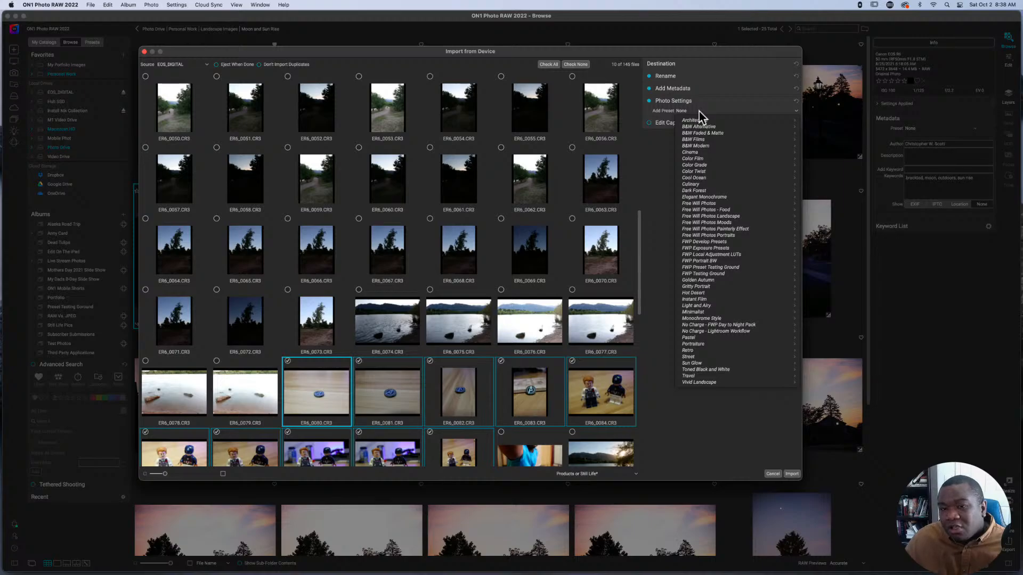
{"action": "left_click", "coordinate": [666, 159]}
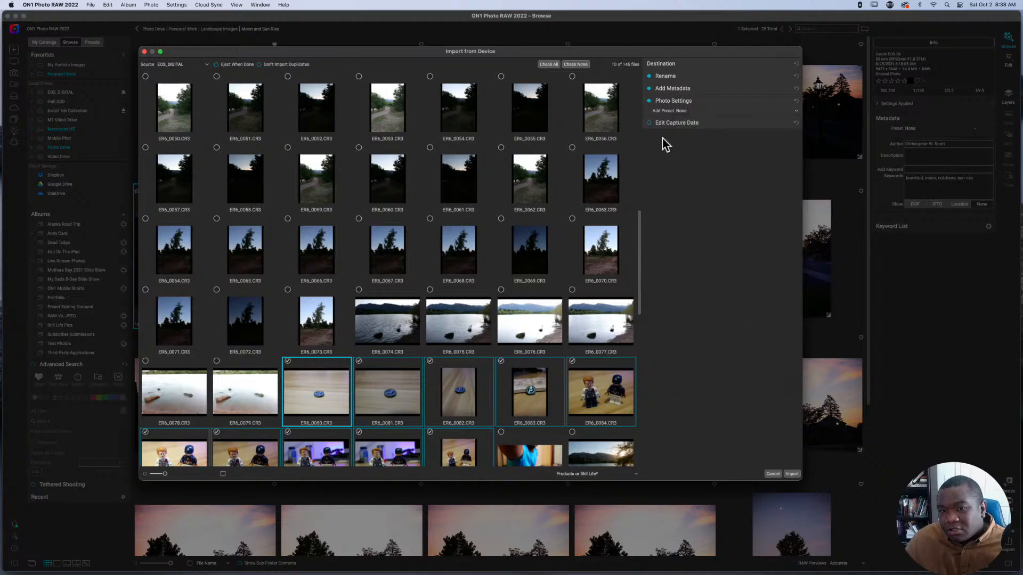
{"action": "left_click", "coordinate": [650, 101]}
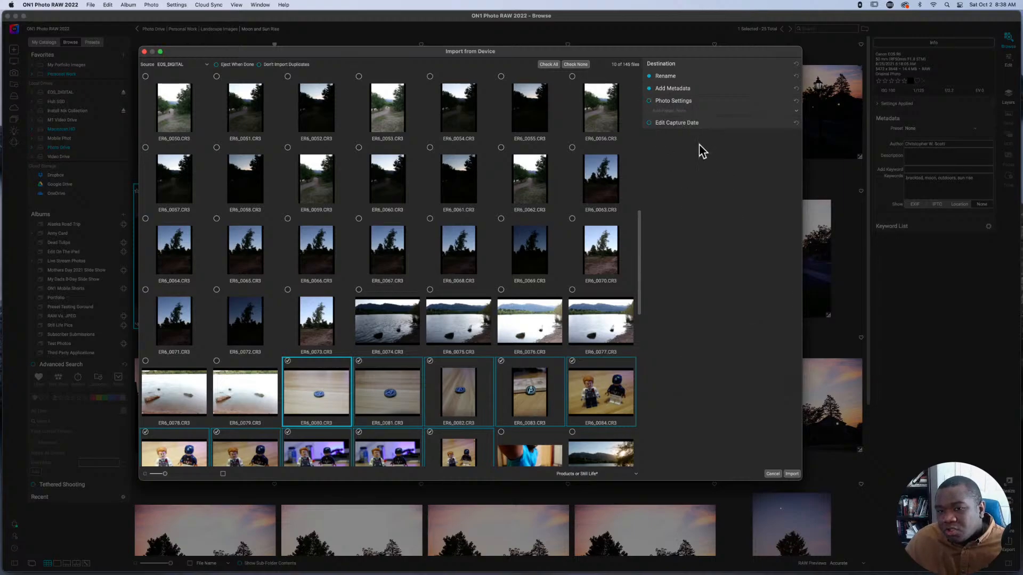
Examine the Edit Capture Date adjustment types, leaving the option disabled and its section collapsed
{"action": "left_click", "coordinate": [721, 126]}
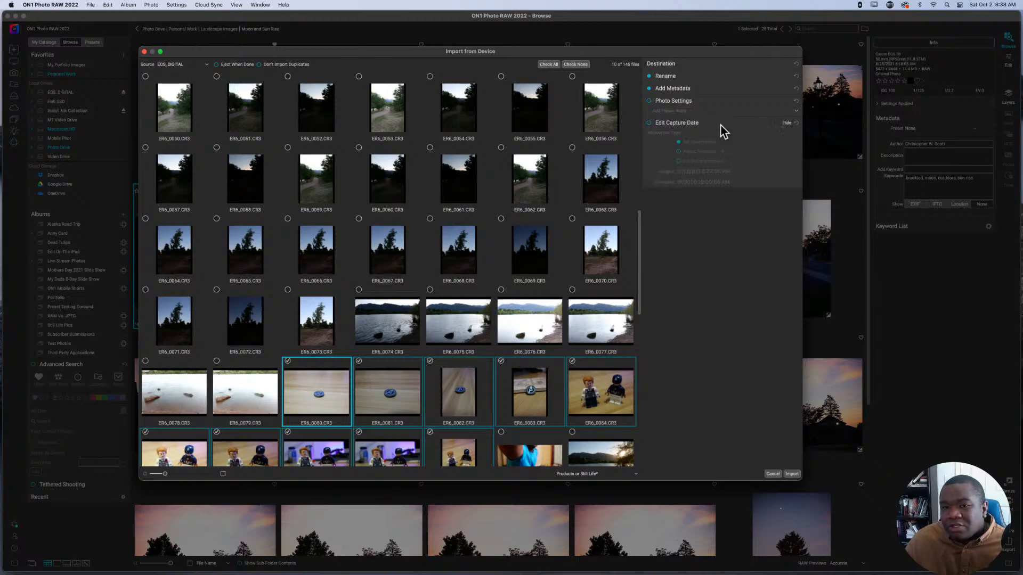
{"action": "left_click", "coordinate": [648, 123]}
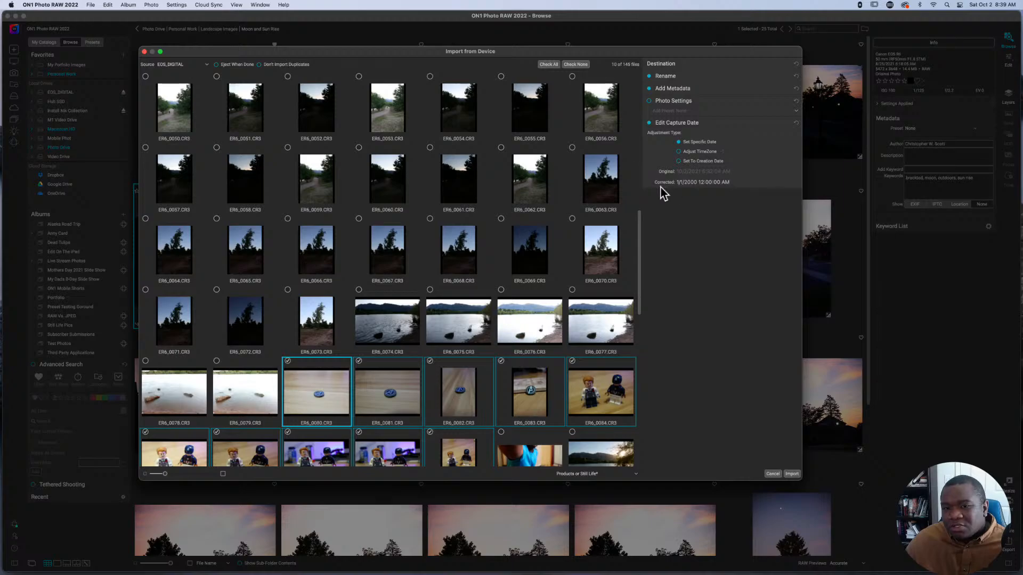
{"action": "left_click", "coordinate": [649, 123]}
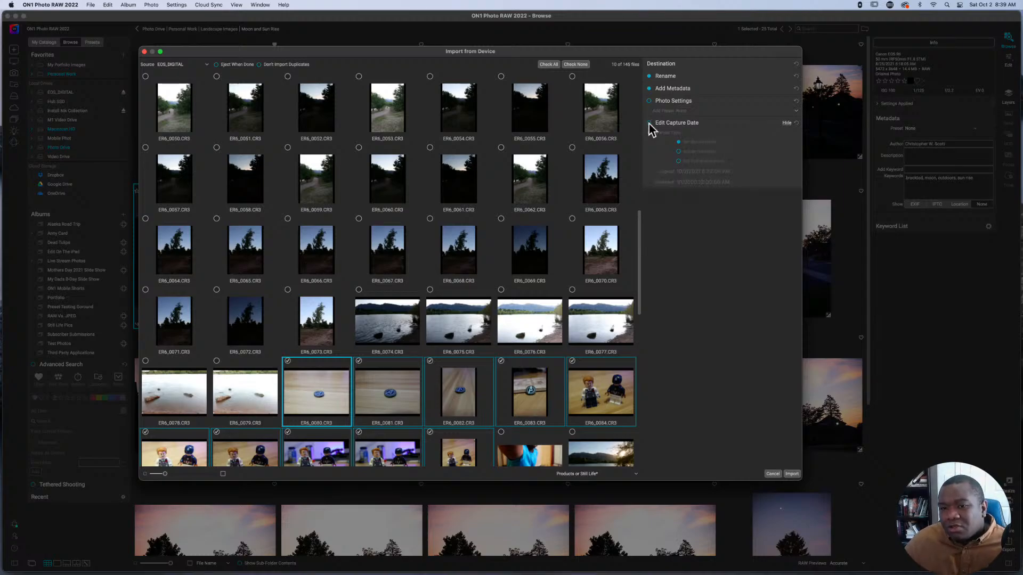
{"action": "left_click", "coordinate": [674, 127]}
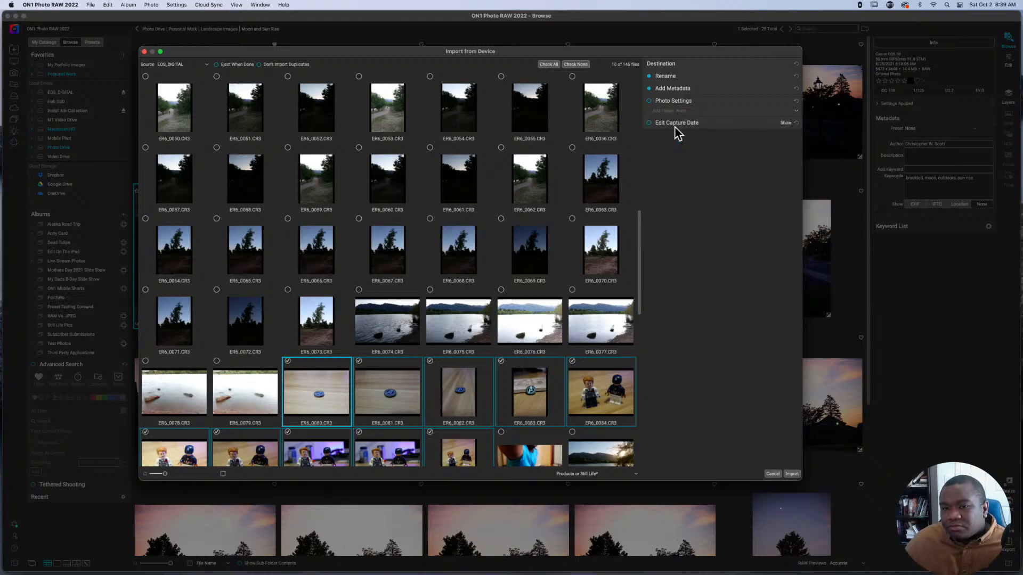
Look over the saved import presets and review the Rename and Destination settings, including the subfolder options
{"action": "left_click", "coordinate": [593, 474]}
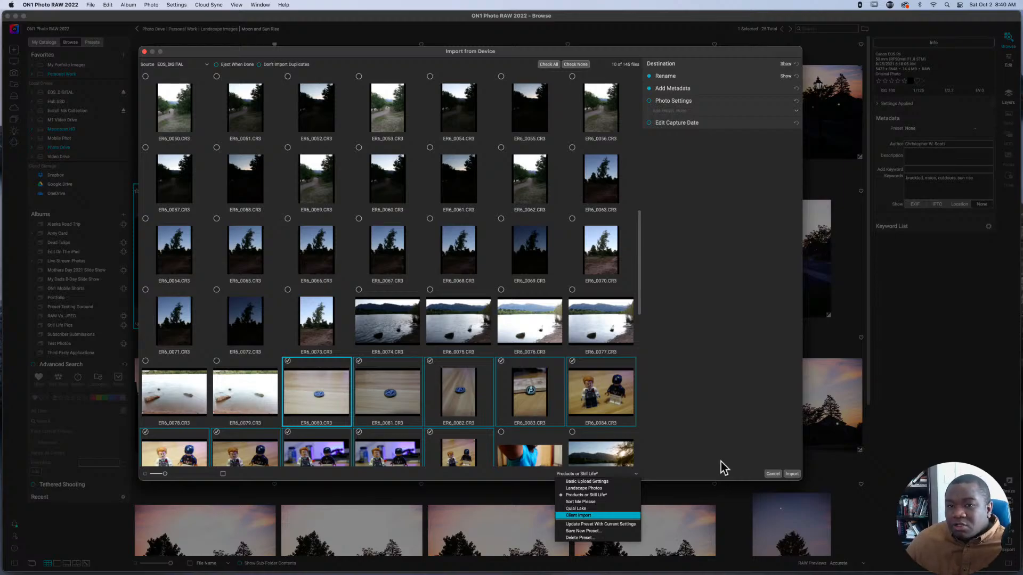
{"action": "left_click", "coordinate": [692, 75]}
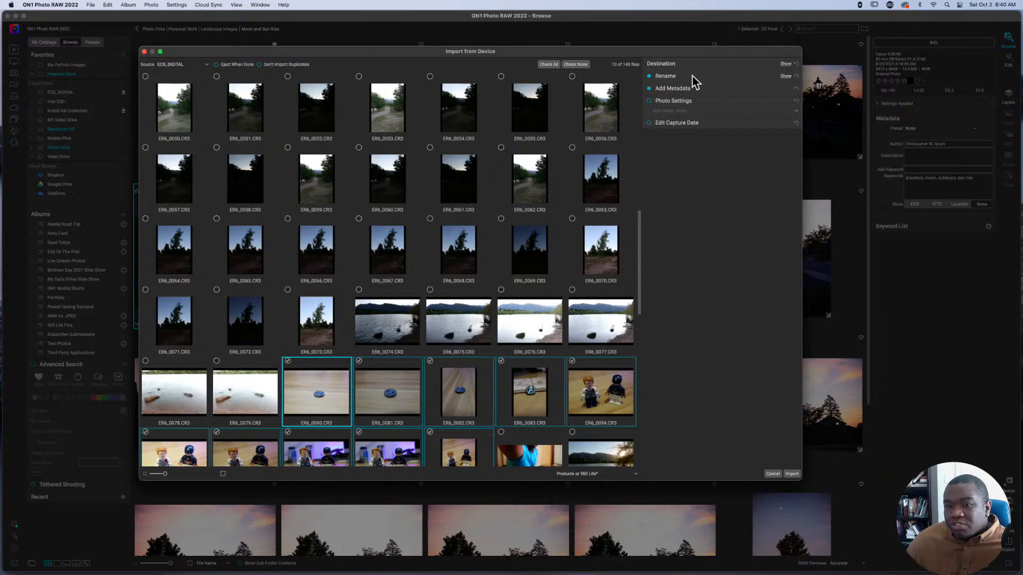
{"action": "left_click", "coordinate": [700, 76]}
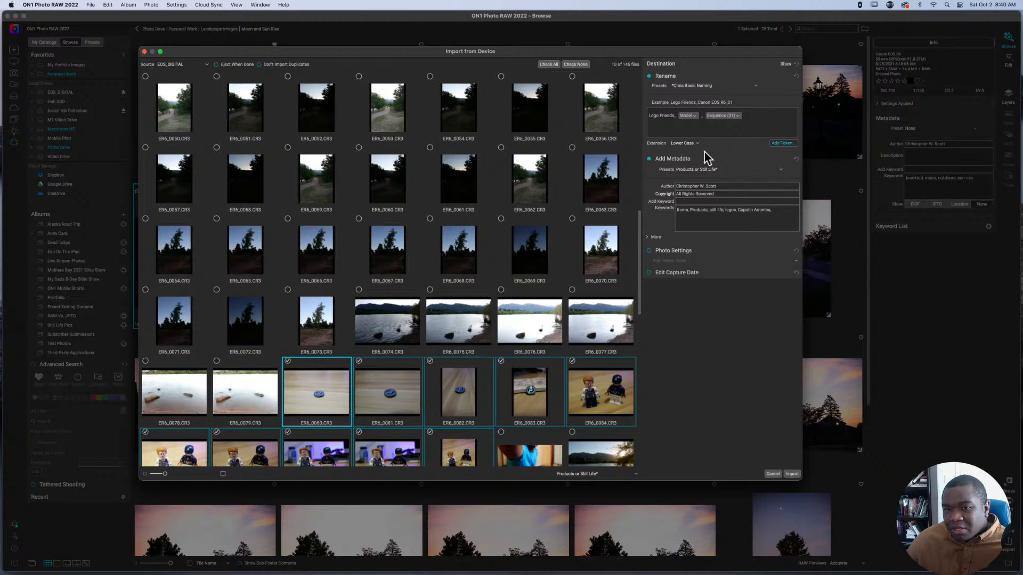
{"action": "left_click", "coordinate": [701, 65]}
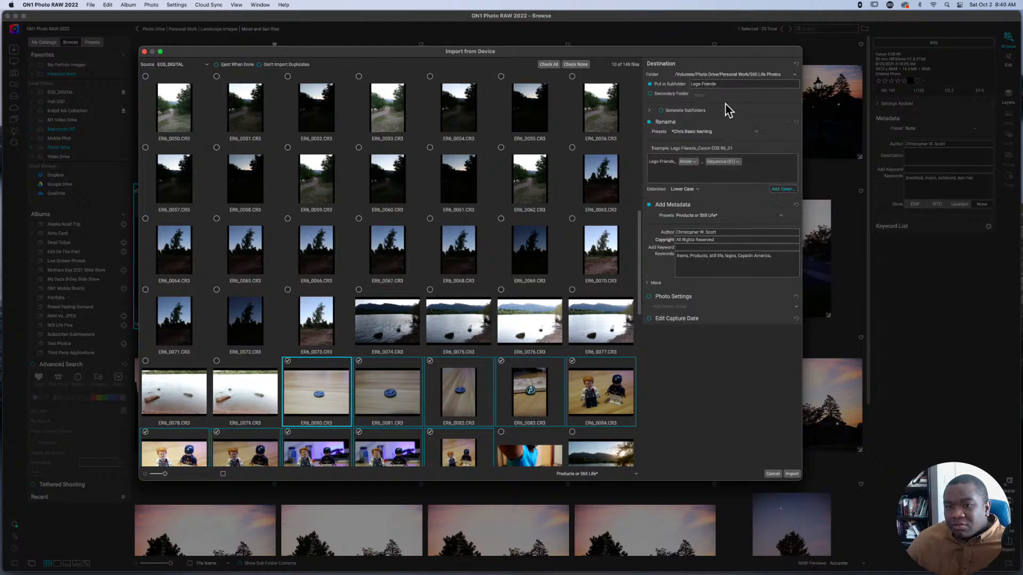
{"action": "left_click", "coordinate": [649, 112]}
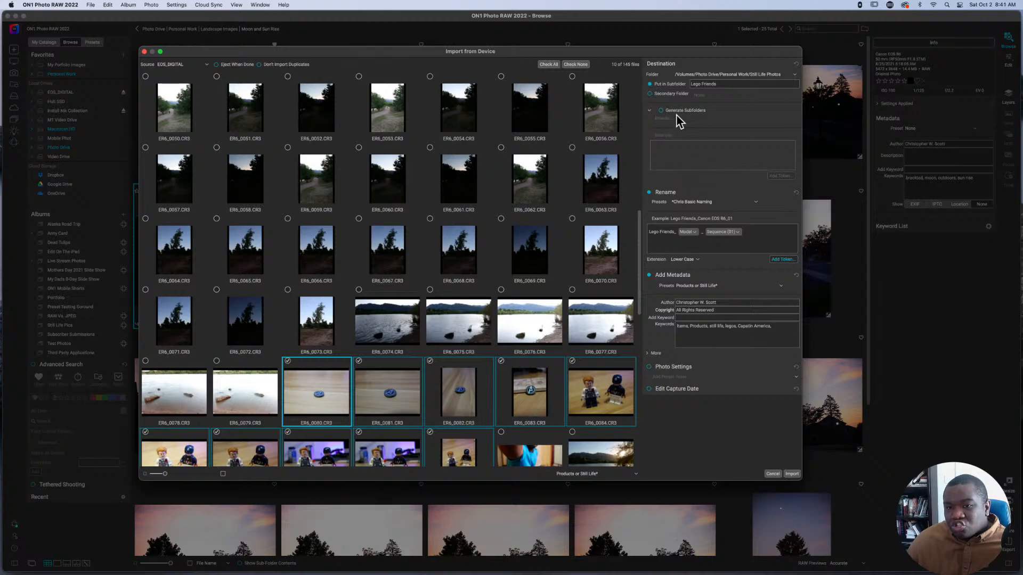
{"action": "left_click", "coordinate": [648, 111]}
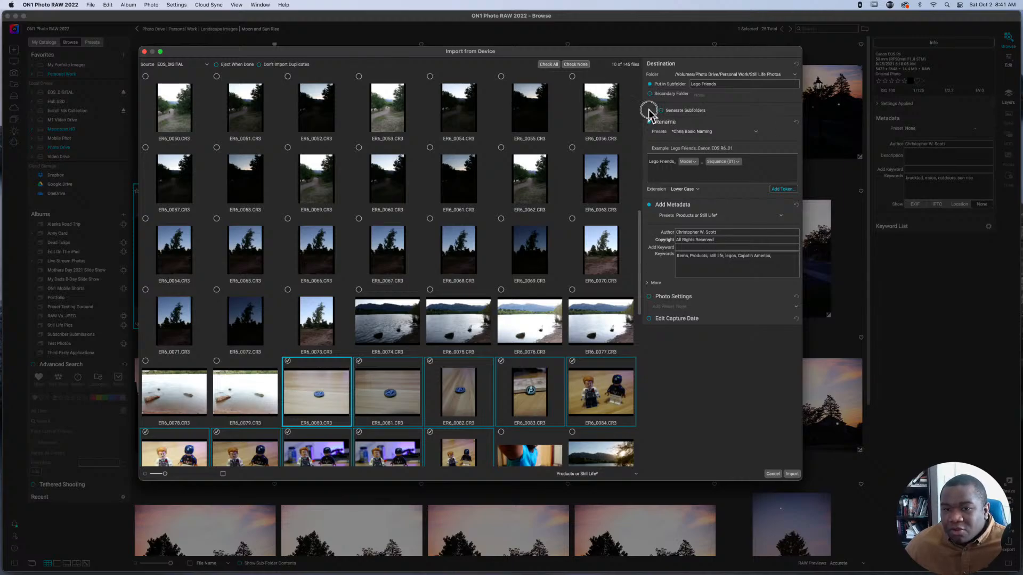
Enable Generate Subfolders and try a folder structure made of the camera Model and Date (DDMMYYYY) tokens
{"action": "left_click", "coordinate": [649, 110]}
{"action": "left_click", "coordinate": [660, 110]}
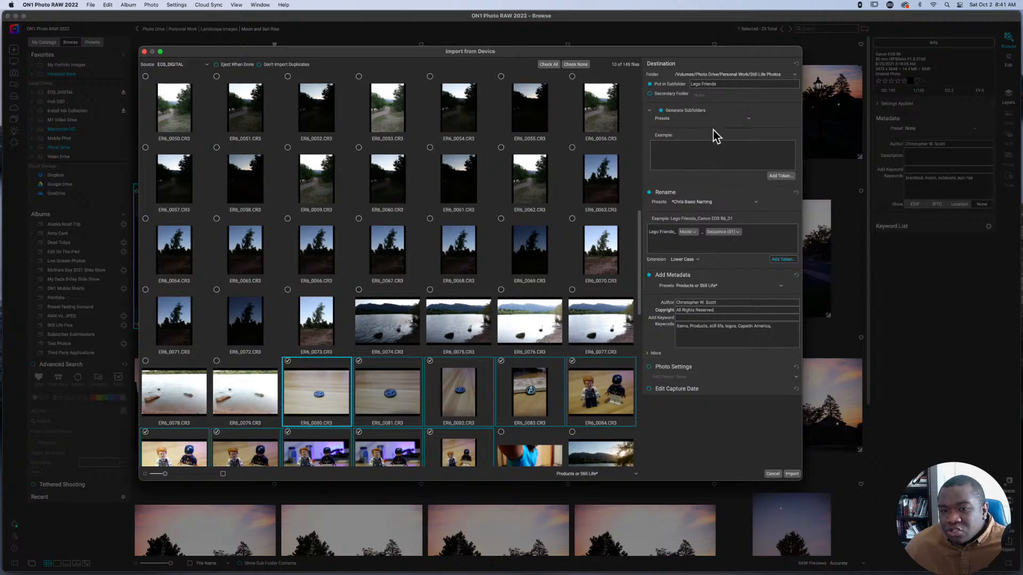
{"action": "left_click", "coordinate": [781, 177]}
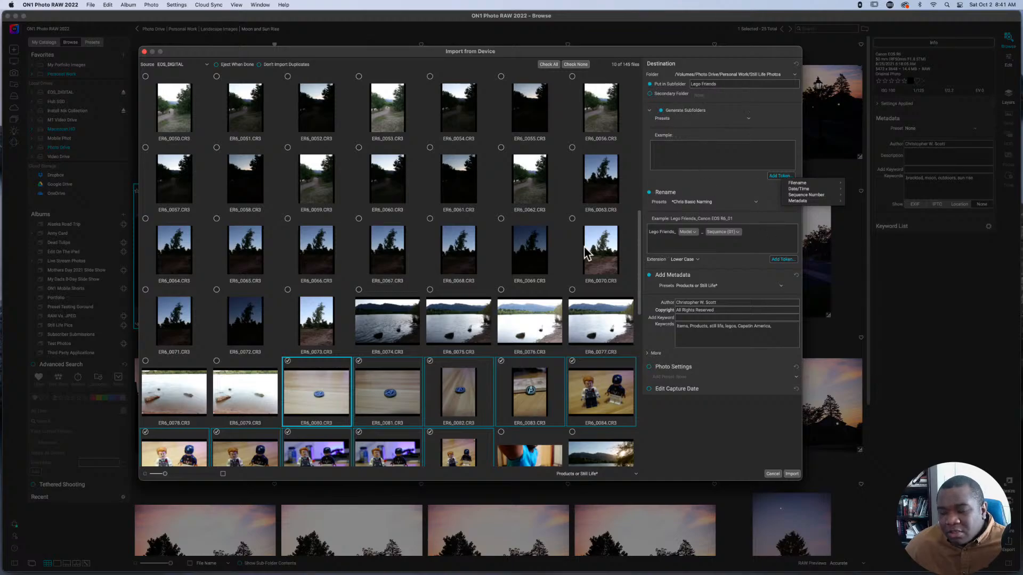
{"action": "mouse_move", "coordinate": [804, 199]}
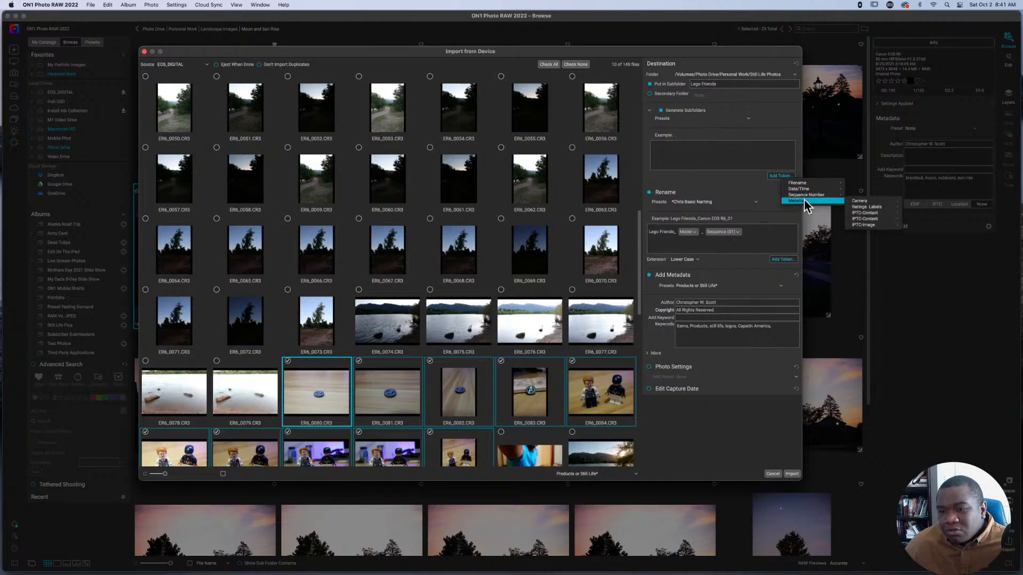
{"action": "mouse_move", "coordinate": [862, 198]}
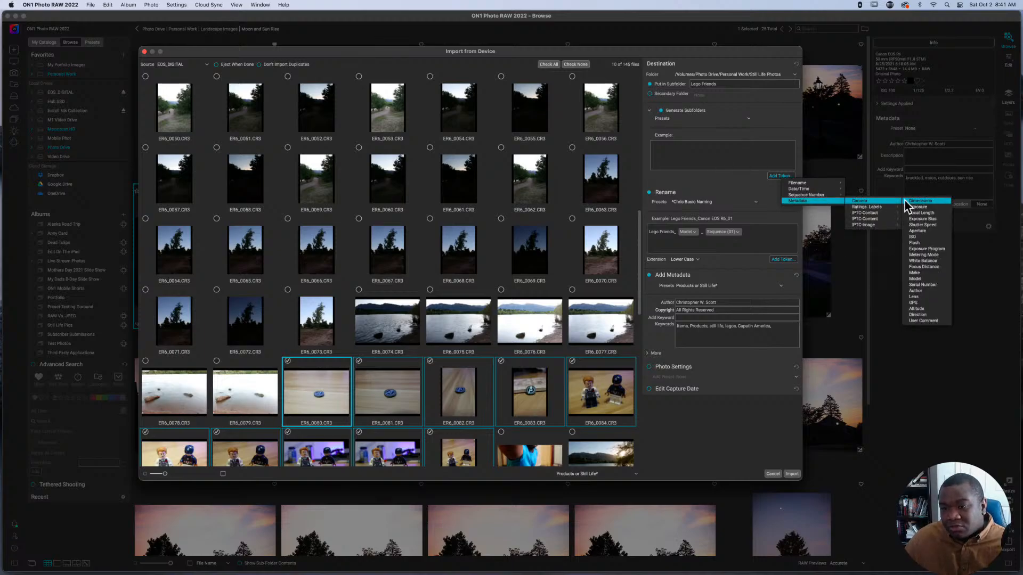
{"action": "left_click", "coordinate": [918, 278]}
{"action": "left_click", "coordinate": [779, 176]}
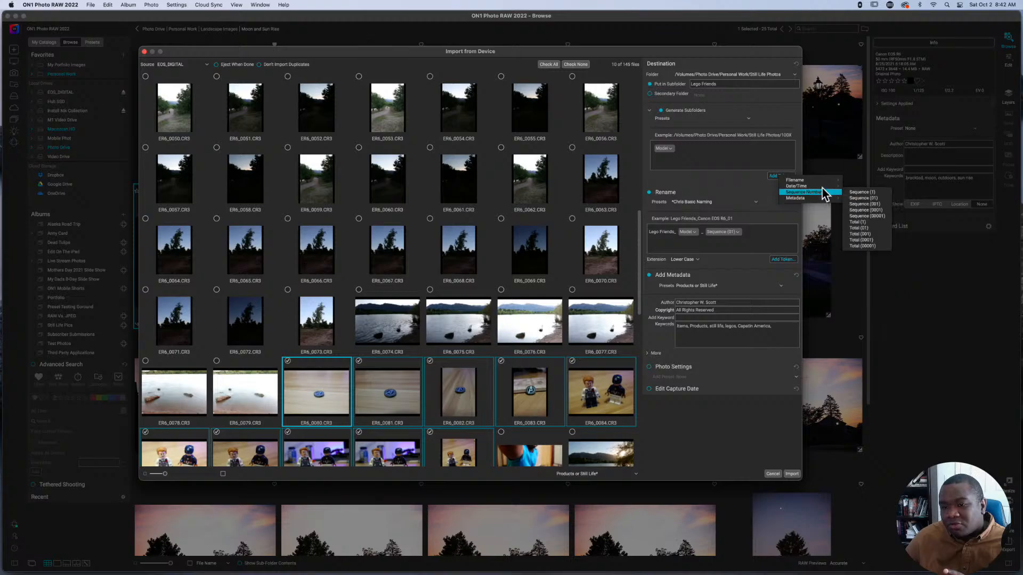
{"action": "left_click", "coordinate": [879, 205]}
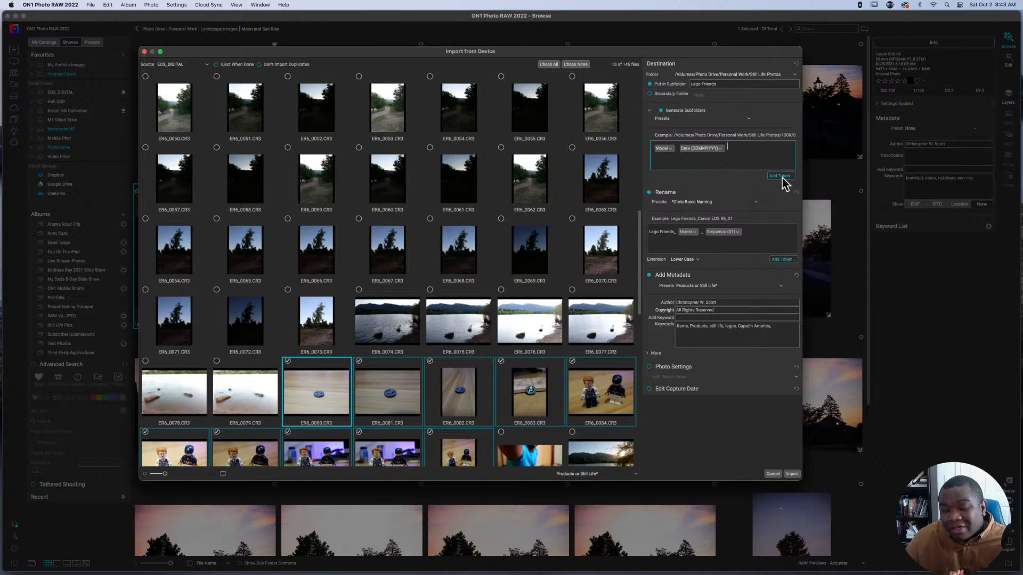
Remove the Model and Date tokens, disable Generate Subfolders and collapse its options
{"action": "key", "text": "BackSpace"}
{"action": "key", "text": "BackSpace"}
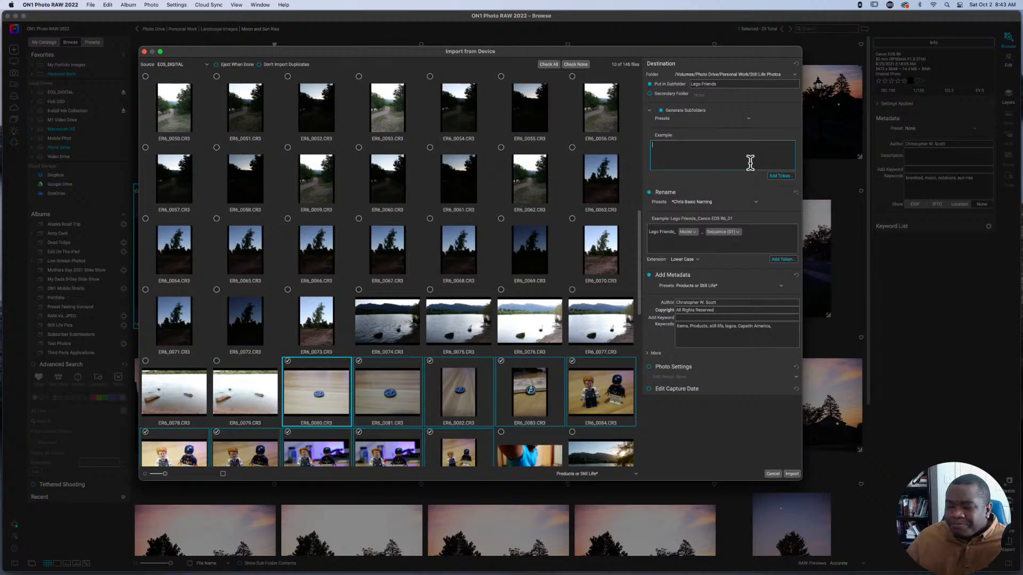
{"action": "left_click", "coordinate": [660, 111]}
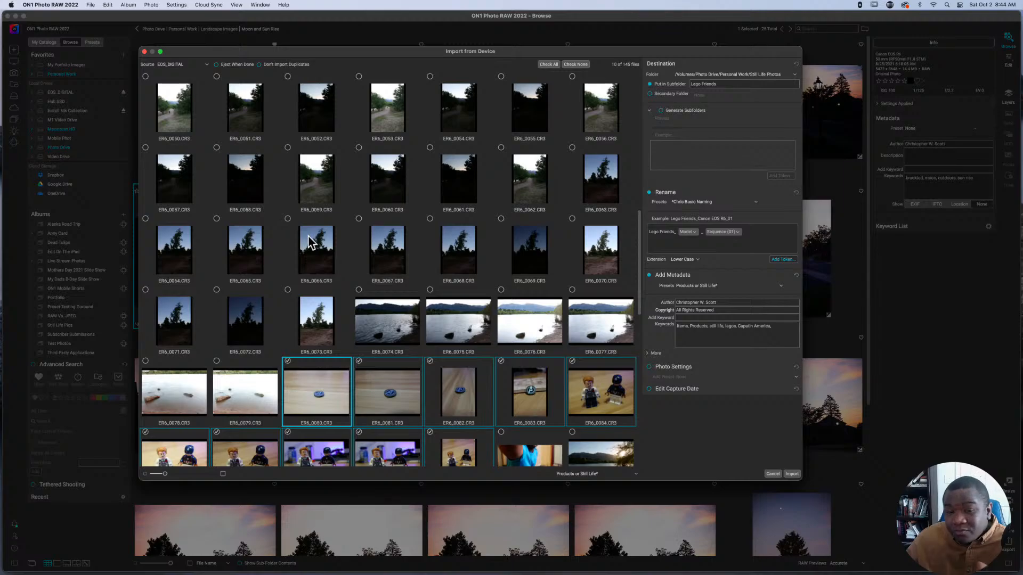
{"action": "left_click", "coordinate": [648, 113]}
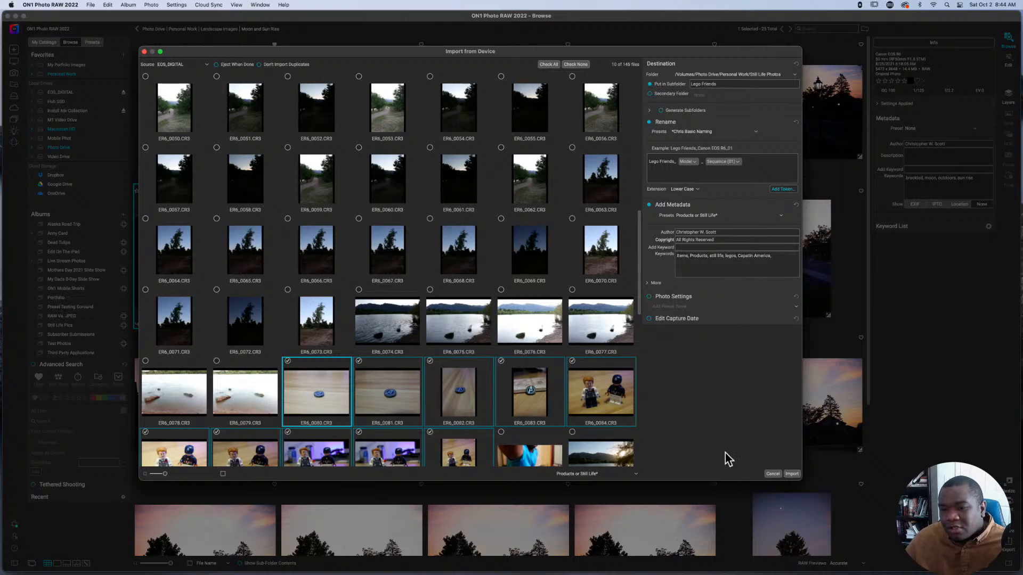
Import the checked photos into the Lego Friends subfolder with the configured settings
{"action": "left_click", "coordinate": [794, 474]}
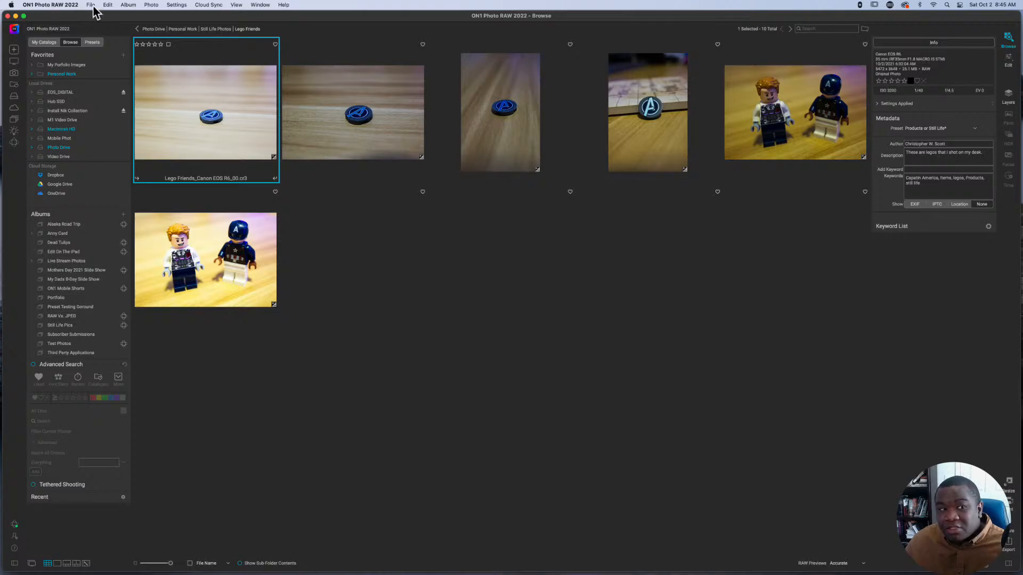
Review the General and Files preferences, including the default processing presets for the listed cameras
{"action": "left_click", "coordinate": [71, 6]}
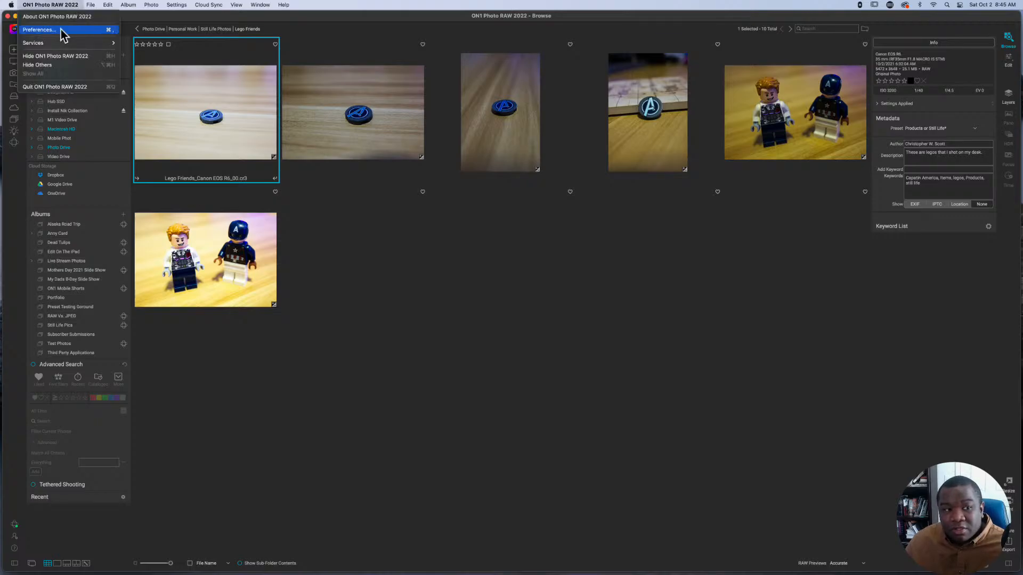
{"action": "left_click", "coordinate": [59, 30]}
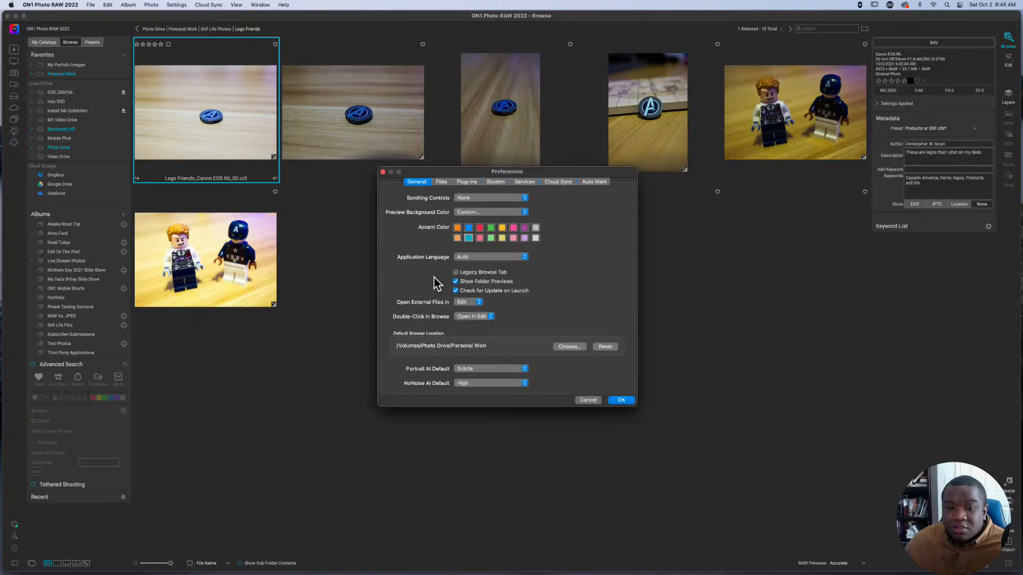
{"action": "left_click", "coordinate": [445, 184]}
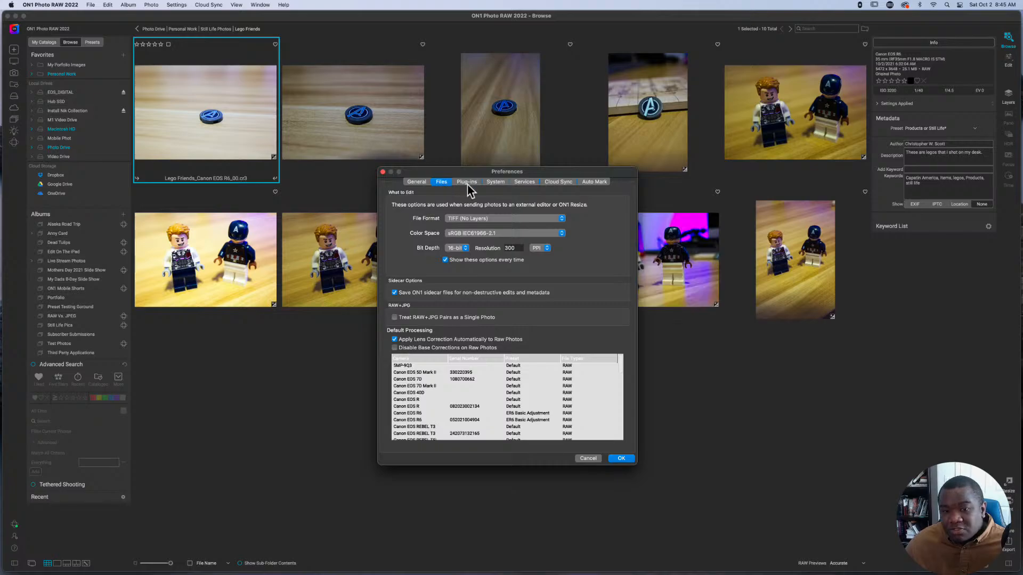
{"action": "left_click_drag", "start_coordinate": [598, 176], "coordinate": [704, 204]}
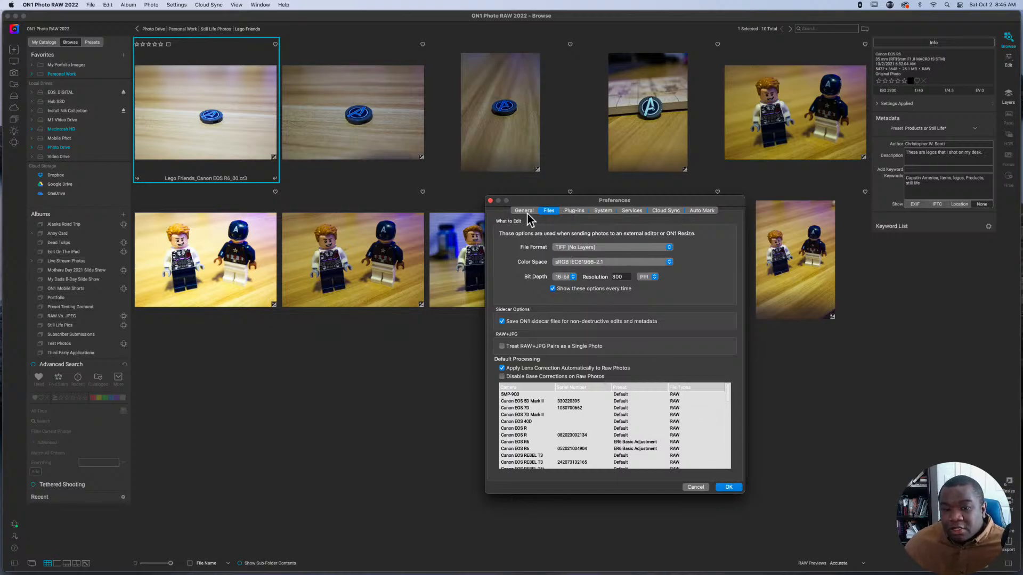
{"action": "left_click", "coordinate": [490, 200]}
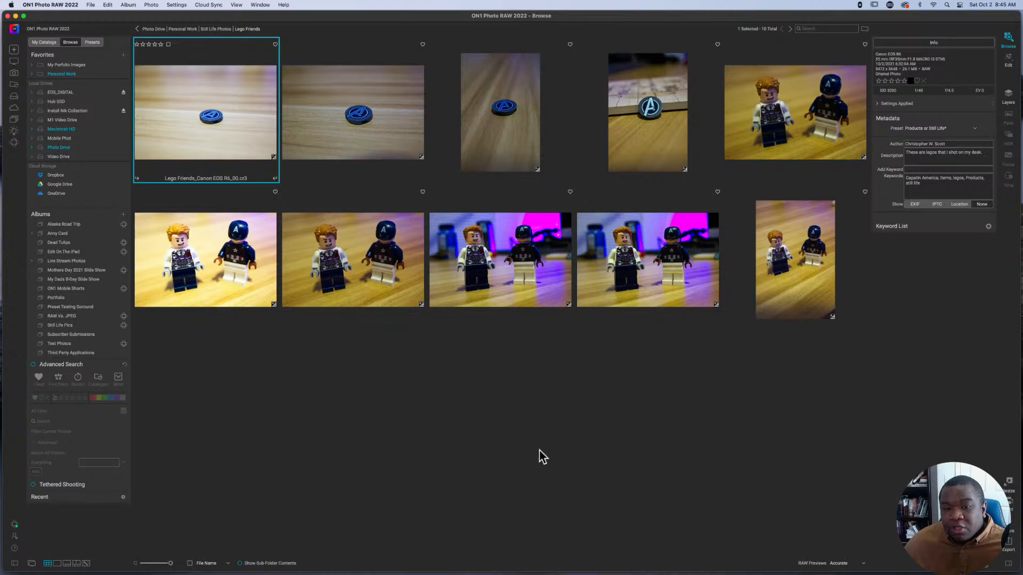
{"action": "left_click", "coordinate": [60, 5]}
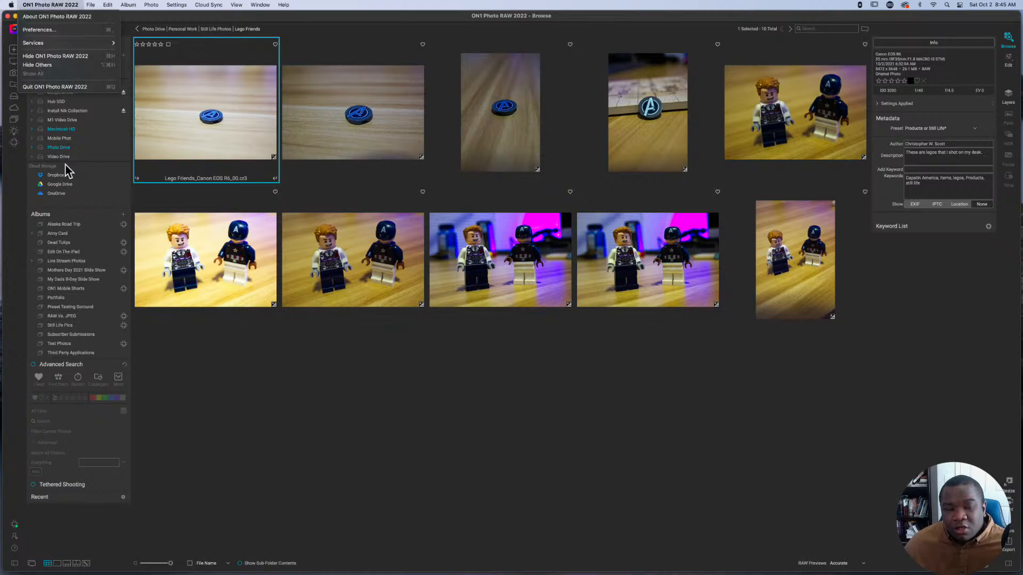
Check the default processing presets assigned to the Canon cameras in the Files preferences and close the preferences
{"action": "left_click", "coordinate": [64, 31]}
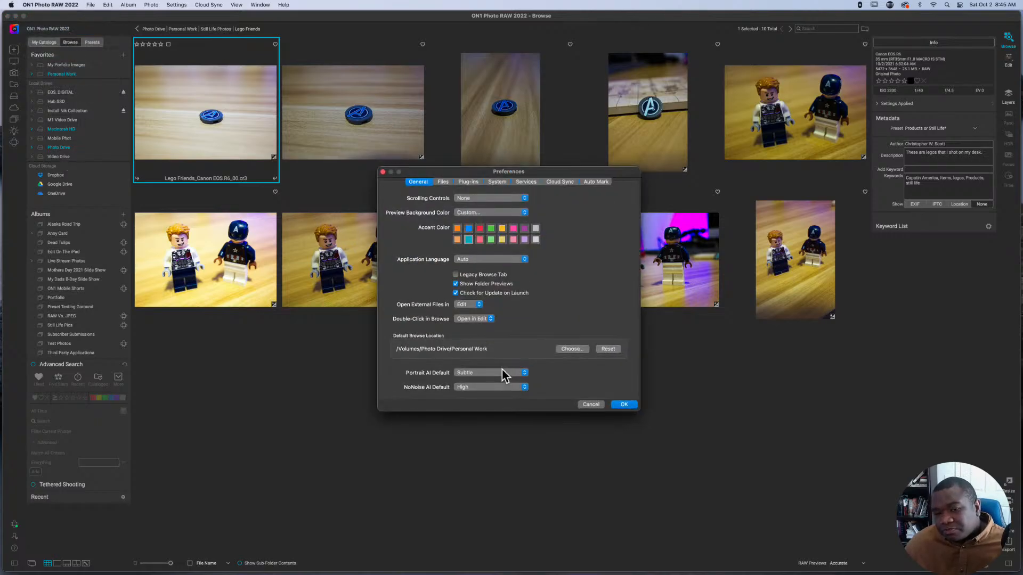
{"action": "left_click", "coordinate": [440, 183]}
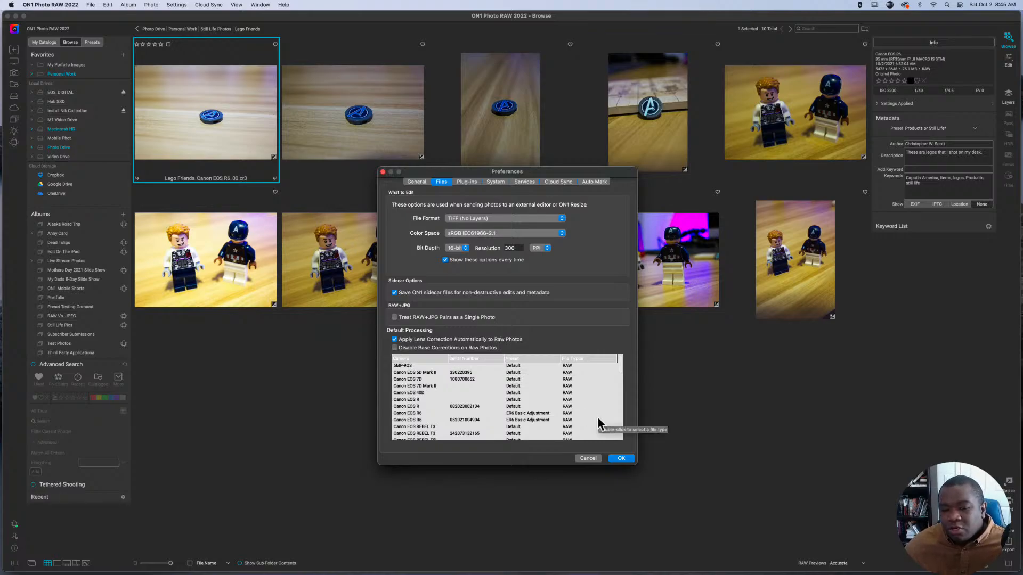
{"action": "scroll", "coordinate": [582, 410], "scroll_direction": "down", "scroll_amount": 2}
{"action": "scroll", "coordinate": [583, 416], "scroll_direction": "down", "scroll_amount": 1}
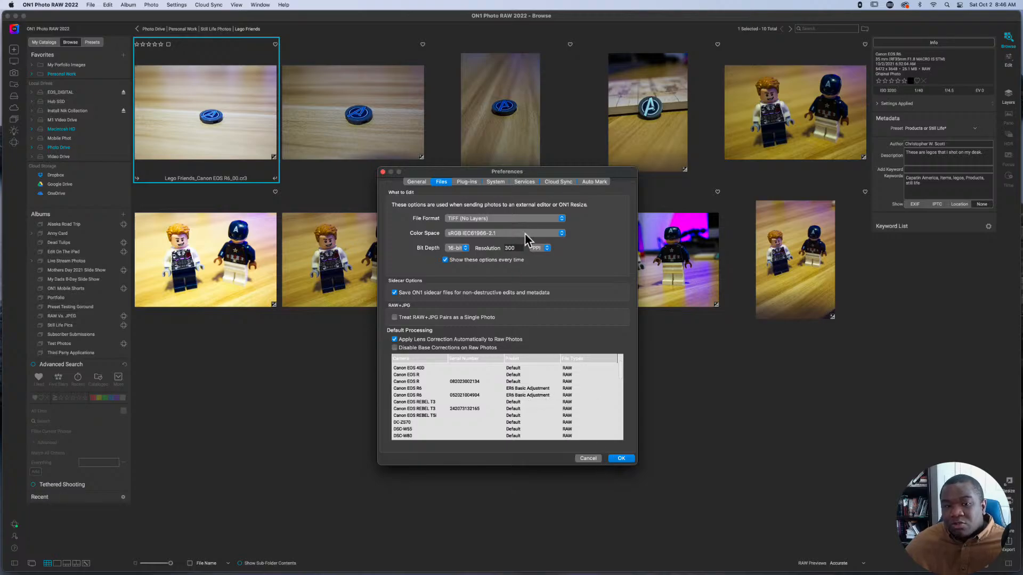
{"action": "left_click", "coordinate": [382, 172]}
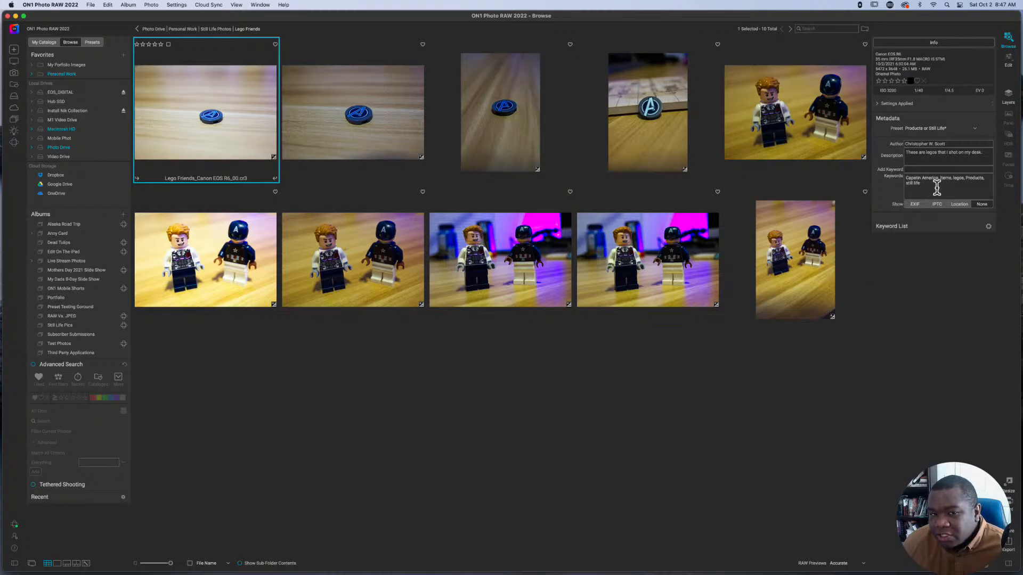
Inspect the EXIF, IPTC and location metadata of Lego Friends_Canon EOS R6_04.cr3, and highlight its file name in the EXIF details
{"action": "left_click", "coordinate": [736, 114]}
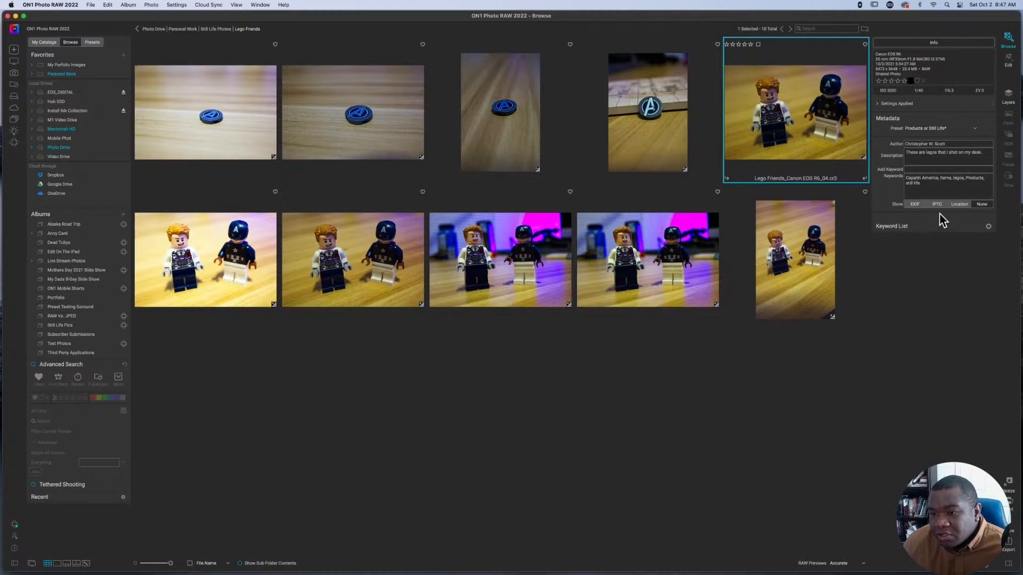
{"action": "left_click", "coordinate": [915, 205]}
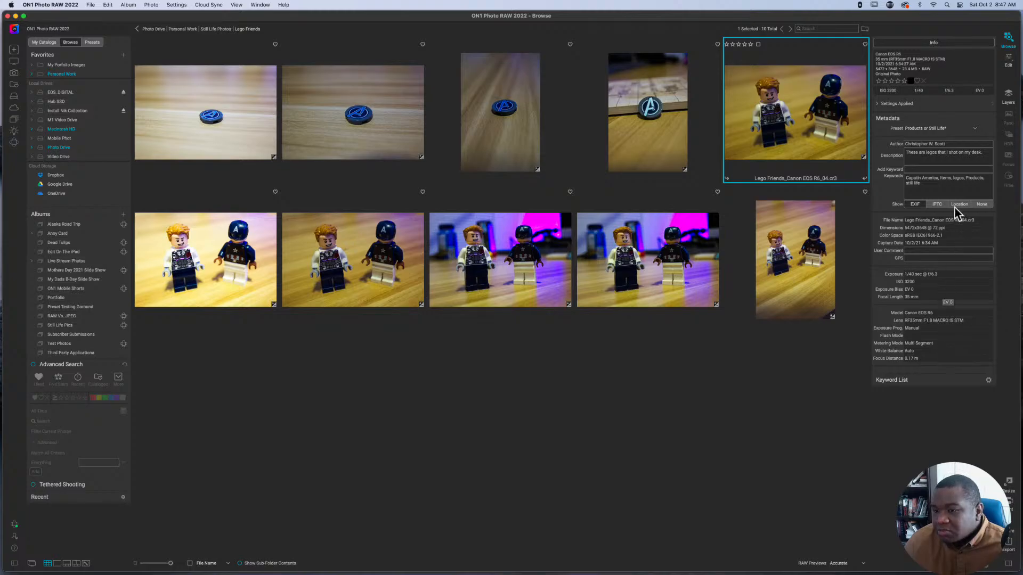
{"action": "left_click", "coordinate": [940, 205]}
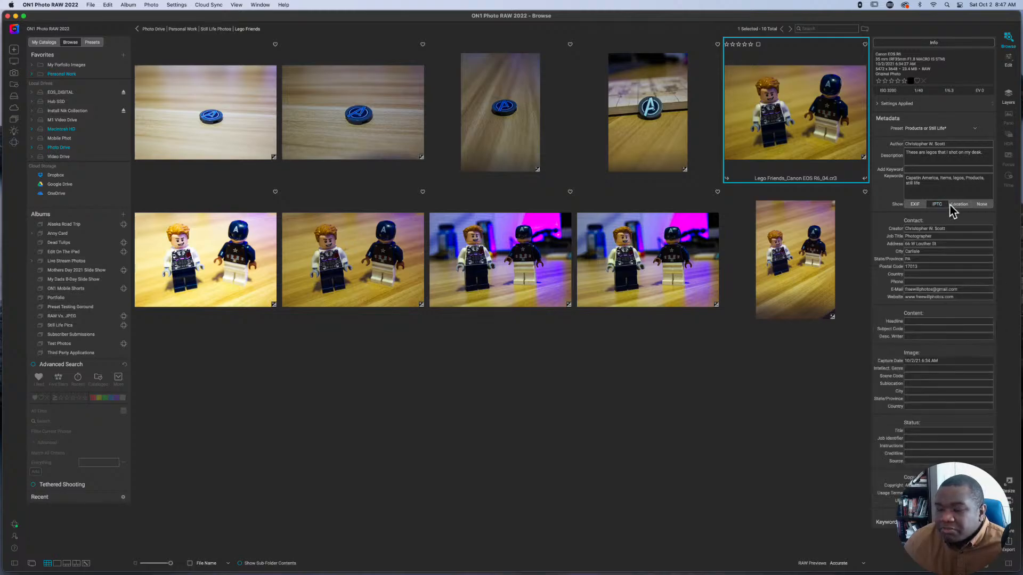
{"action": "left_click", "coordinate": [952, 205]}
{"action": "left_click", "coordinate": [980, 205]}
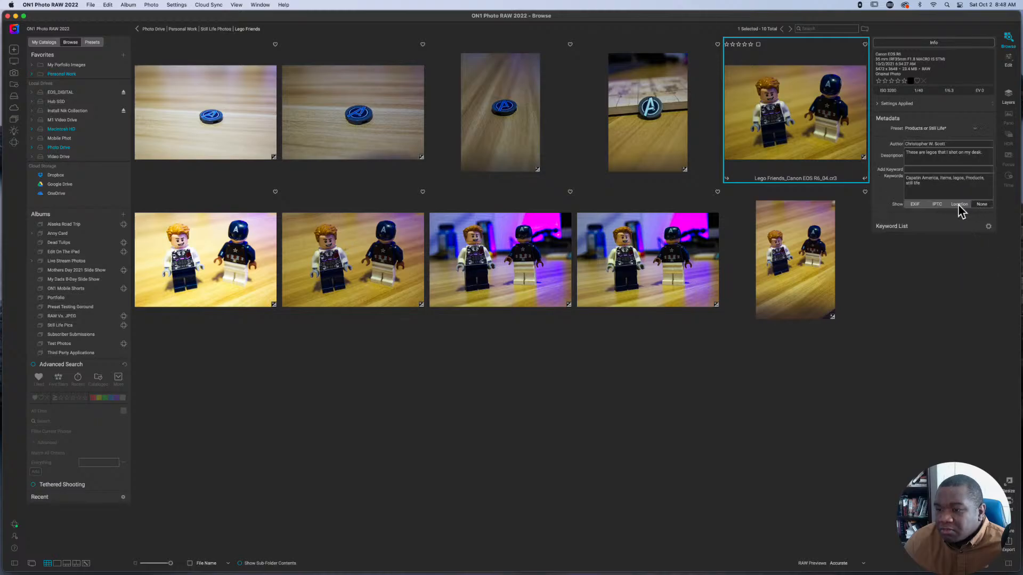
{"action": "left_click", "coordinate": [914, 204]}
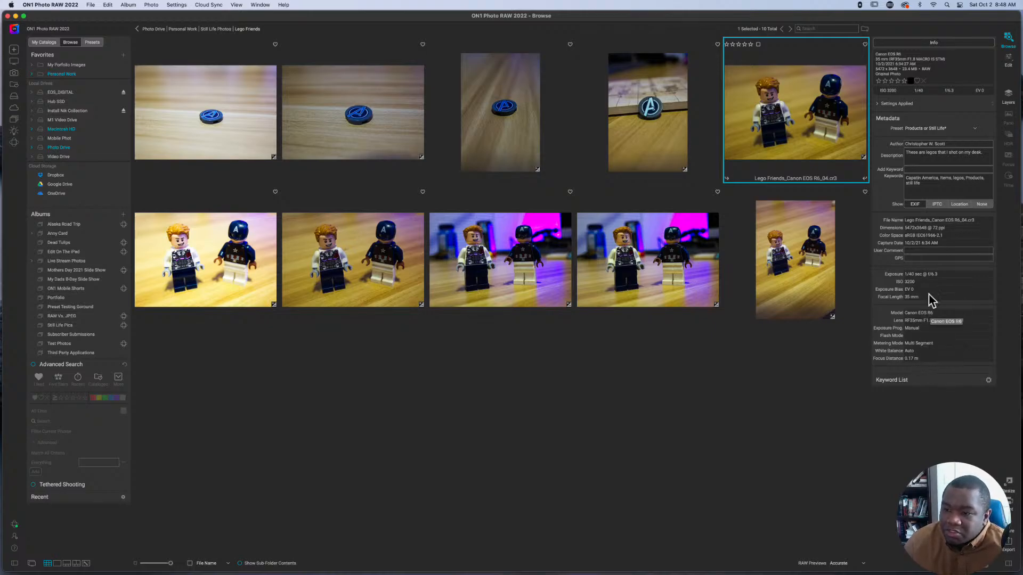
{"action": "left_click_drag", "start_coordinate": [905, 221], "coordinate": [973, 224]}
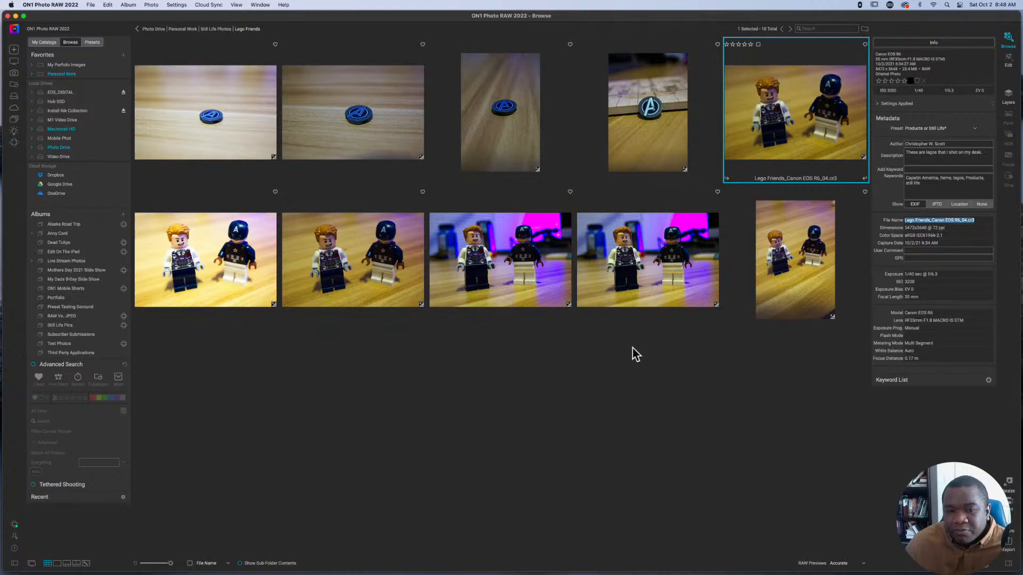
Select Lego Friends_Canon EOS R6_07.cr3 and check its IPTC metadata and description
{"action": "left_click", "coordinate": [504, 268]}
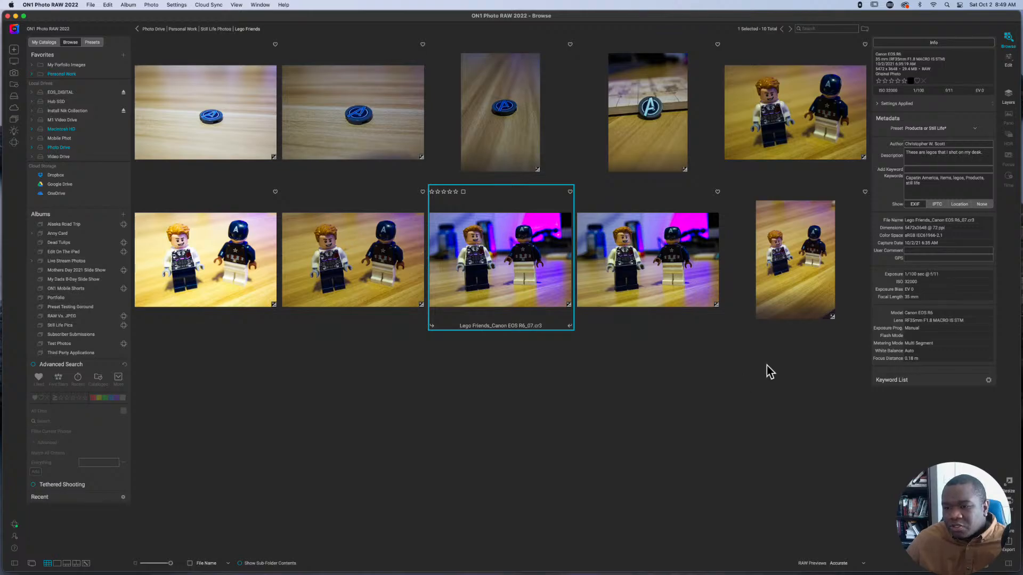
{"action": "left_click", "coordinate": [938, 205]}
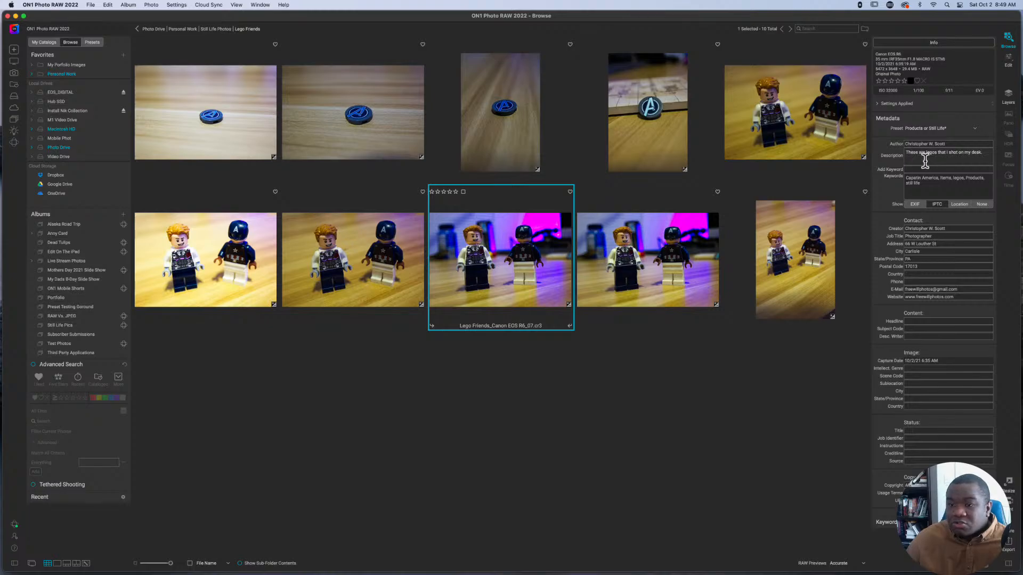
{"action": "left_click", "coordinate": [905, 160]}
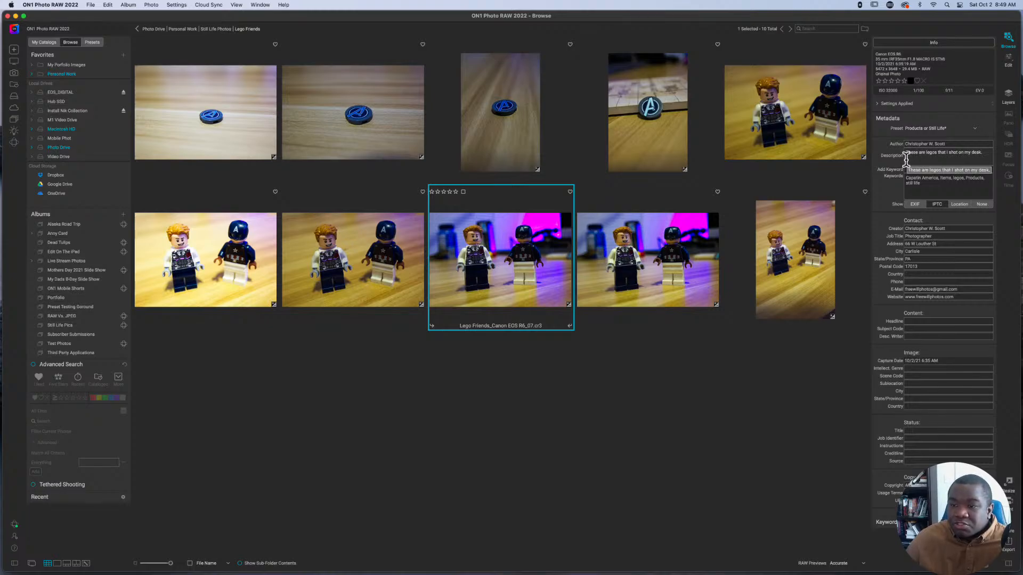